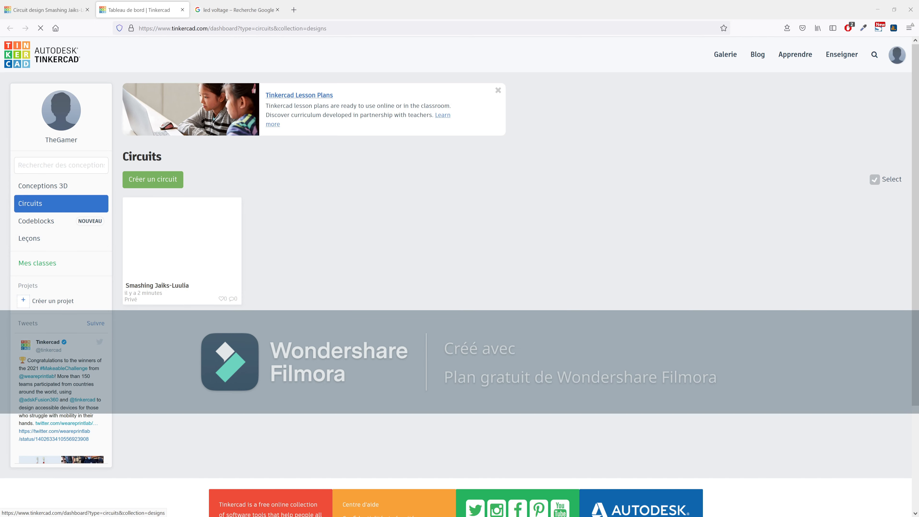
Create a new circuit from the circuits dashboard and dismiss the starter kits hint.
click(134, 199)
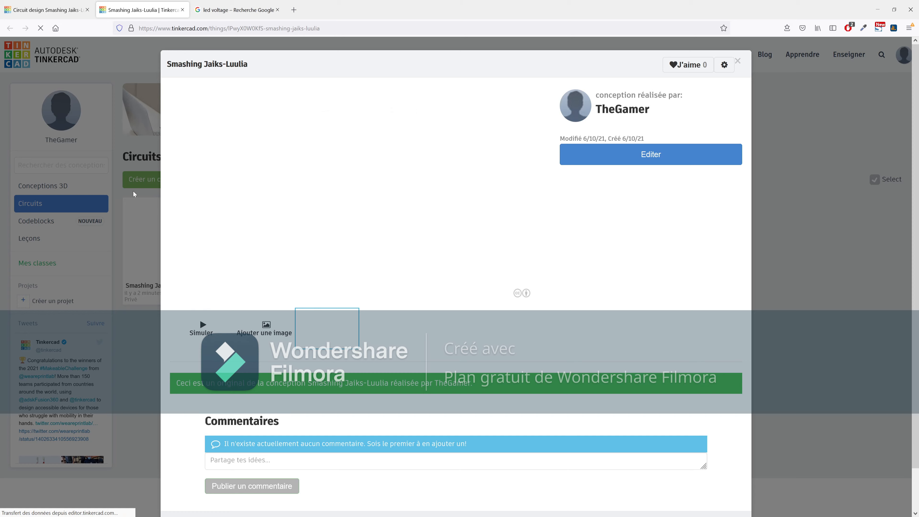
click(139, 186)
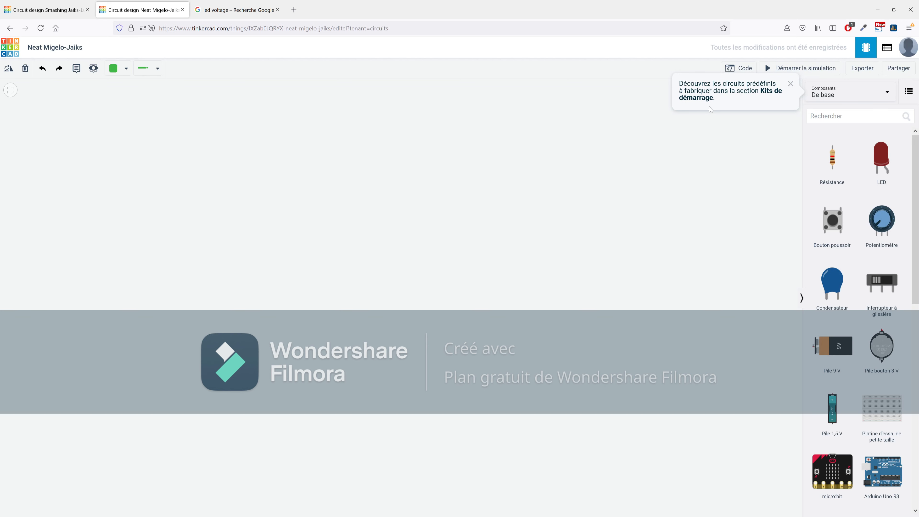
click(790, 85)
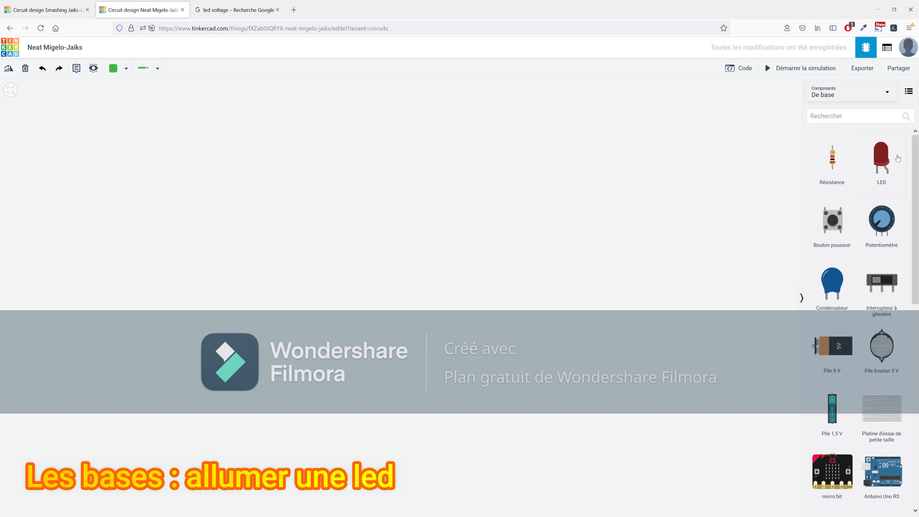
Place a red LED on the empty workplane and a 3 V coin battery below it.
drag(889, 162, 397, 187)
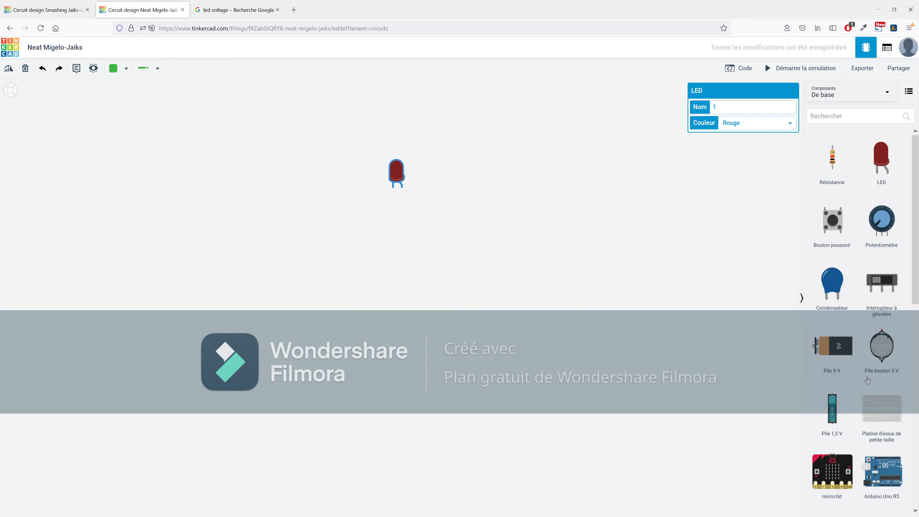
click(888, 343)
drag(887, 343, 399, 303)
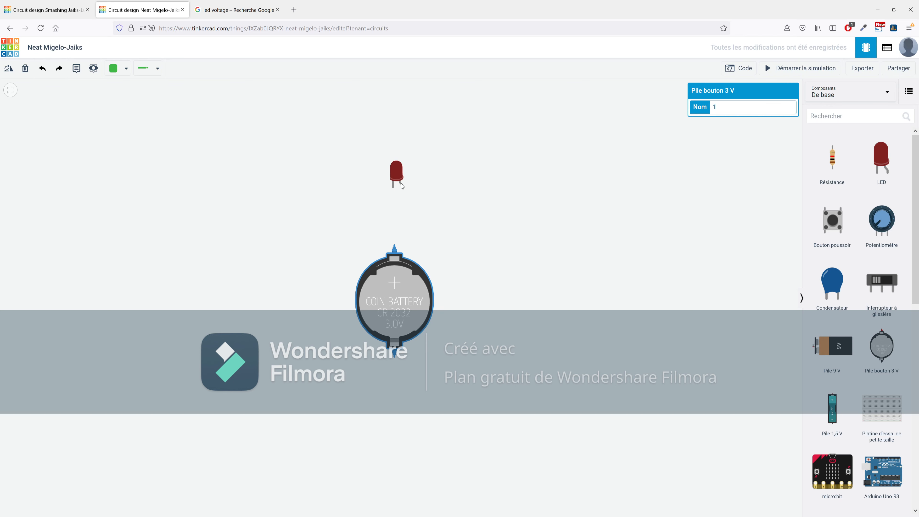
Wire the LED's anode to the battery's positive terminal, and route its cathode around the battery to the negative terminal.
click(402, 188)
click(395, 250)
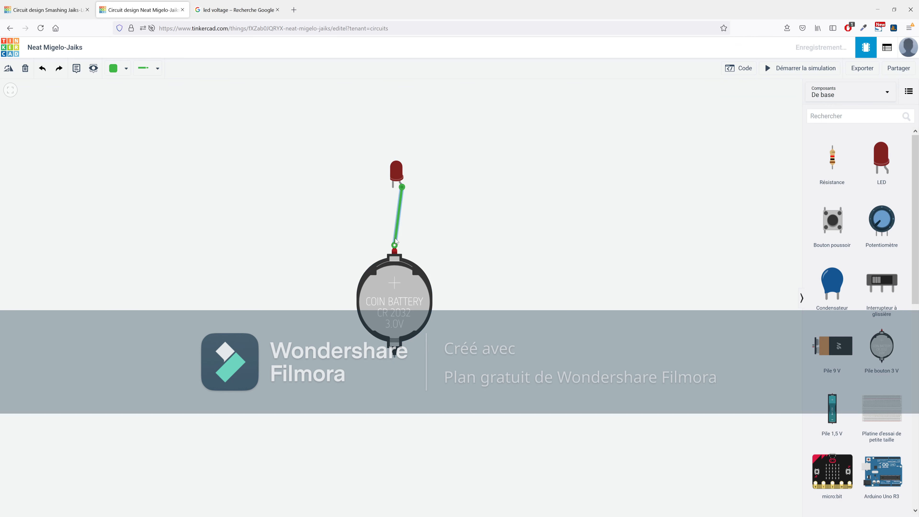
click(393, 186)
click(313, 339)
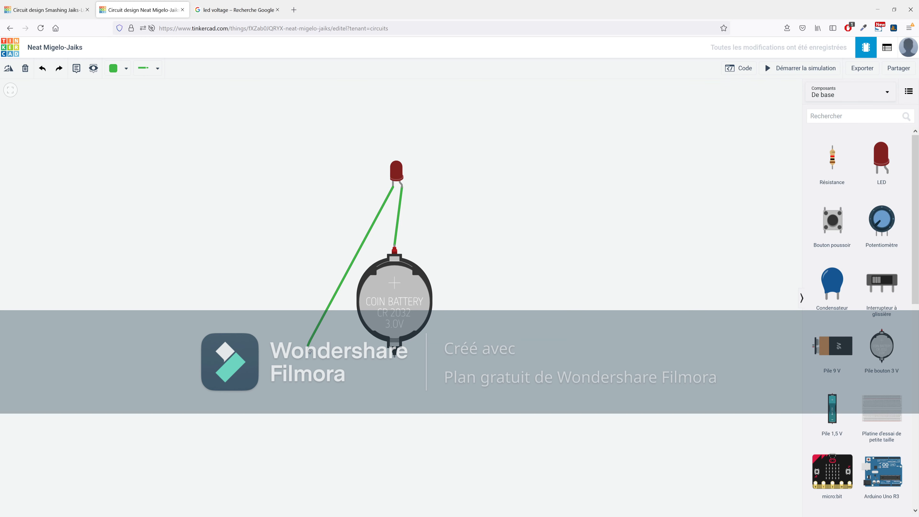
click(349, 389)
click(399, 390)
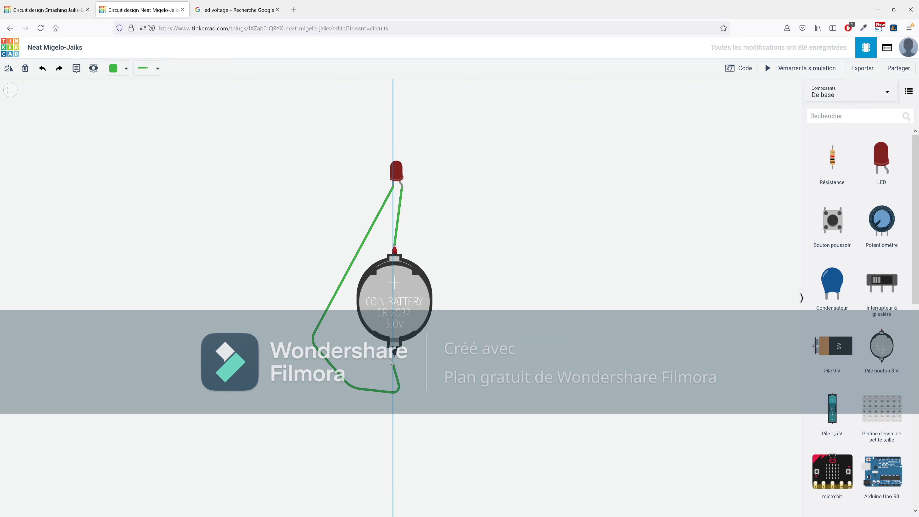
click(394, 354)
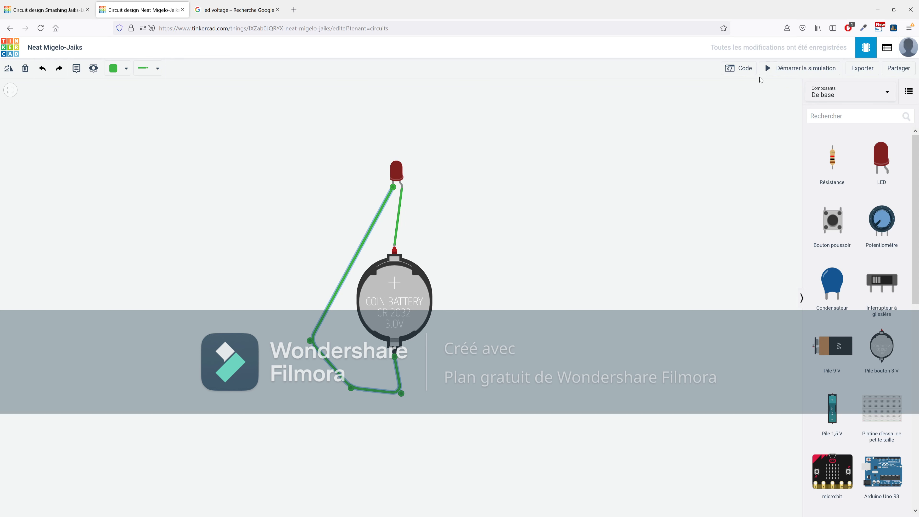
Run the simulation, check the warning shown on the LED, and stop the simulation.
click(800, 72)
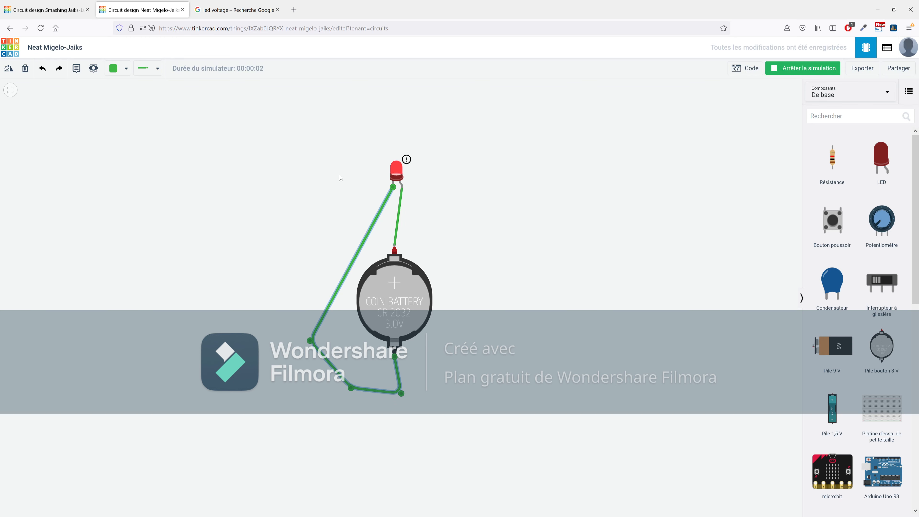
mouse_move(410, 160)
click(824, 73)
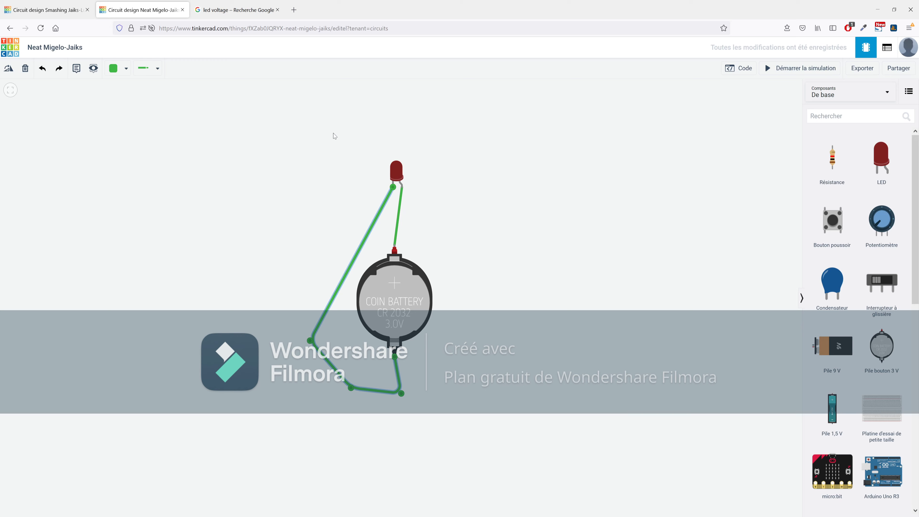
Consult the LED voltage chart in the open Google image results and return to the Tinkercad circuit.
click(259, 5)
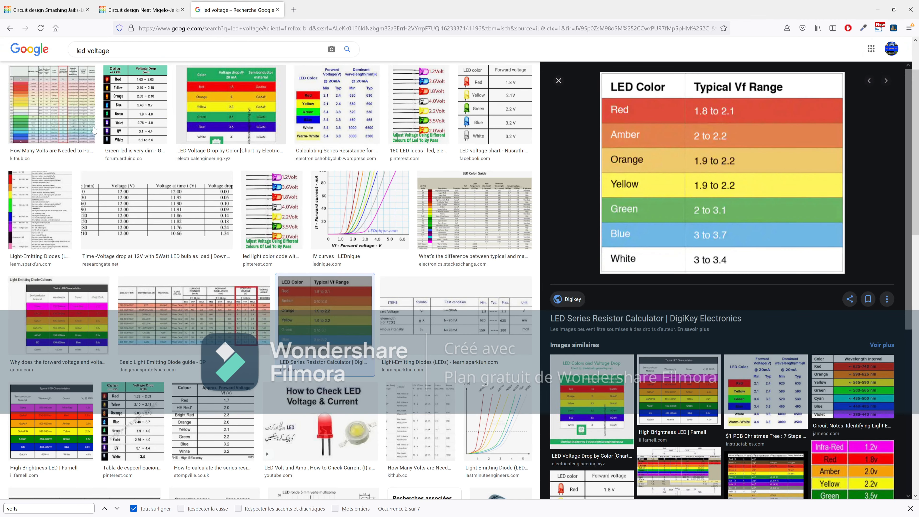
drag(111, 51, 41, 52)
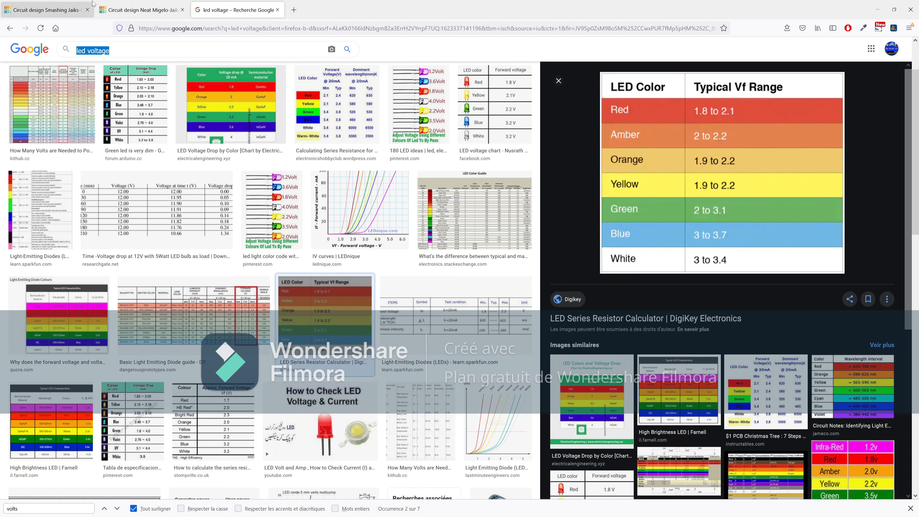
click(136, 6)
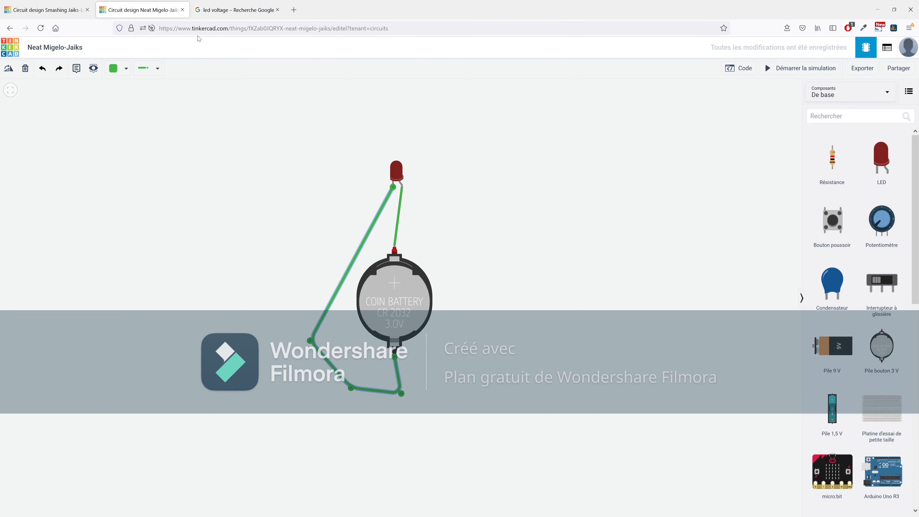
click(215, 14)
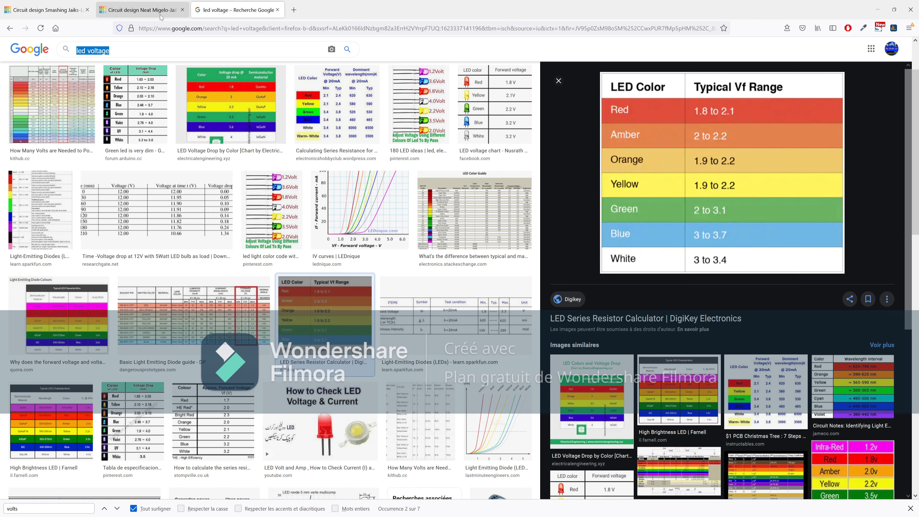
click(145, 11)
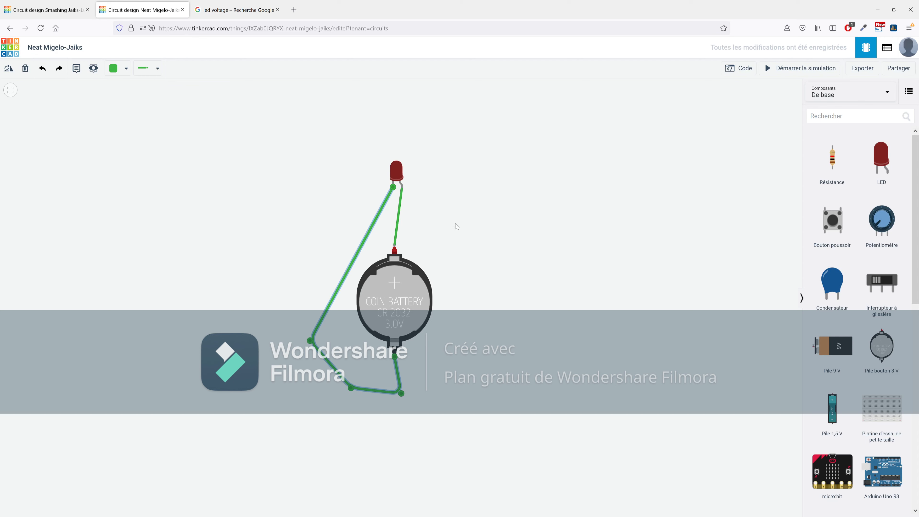
Replace the wire between the LED's anode and the battery's positive terminal with a resistor wired in series.
click(413, 211)
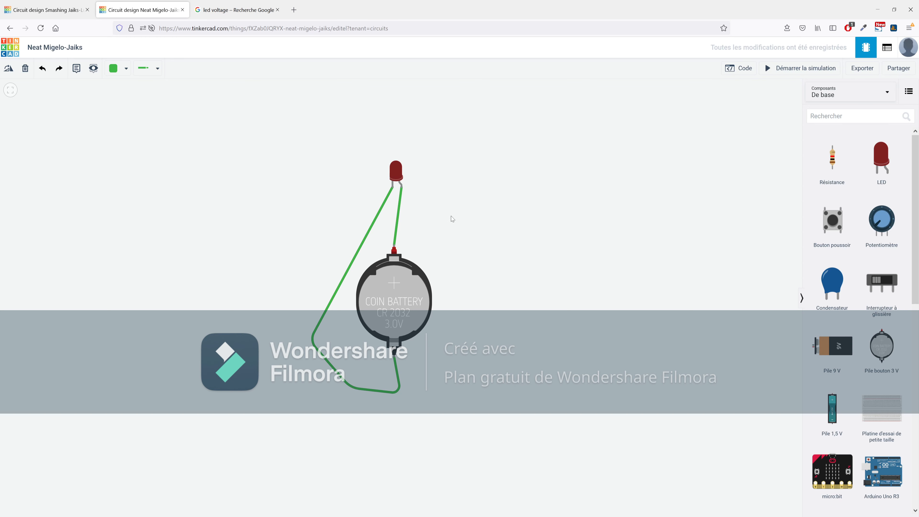
click(397, 224)
key(Delete)
drag(834, 168, 418, 221)
click(394, 248)
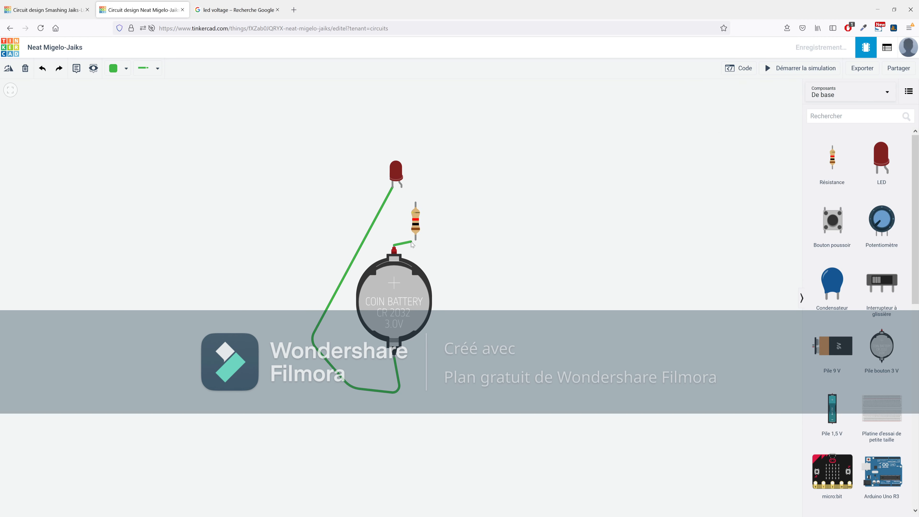
click(416, 240)
click(401, 186)
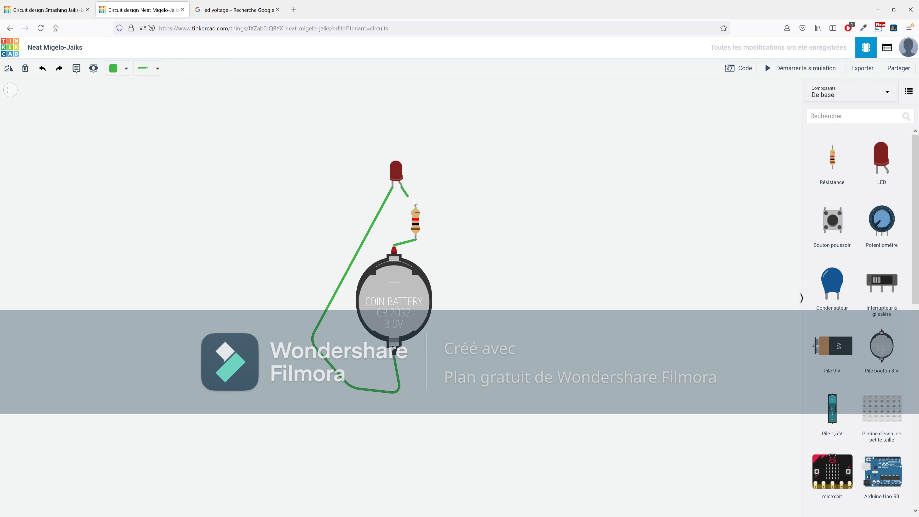
click(415, 202)
Set the resistor's value to 220 Ω and test the circuit by running and stopping the simulation.
click(412, 227)
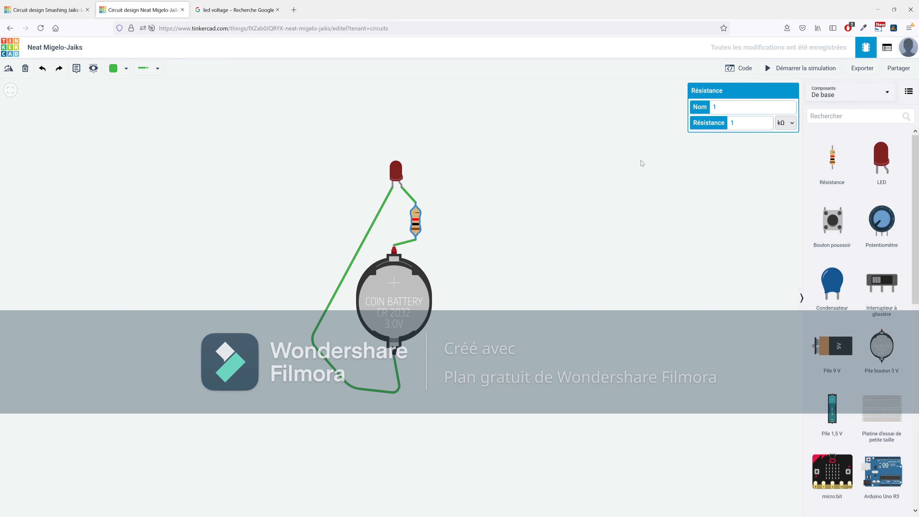
drag(743, 122, 709, 125)
click(788, 124)
click(779, 177)
drag(751, 124, 708, 124)
text(220)
click(748, 162)
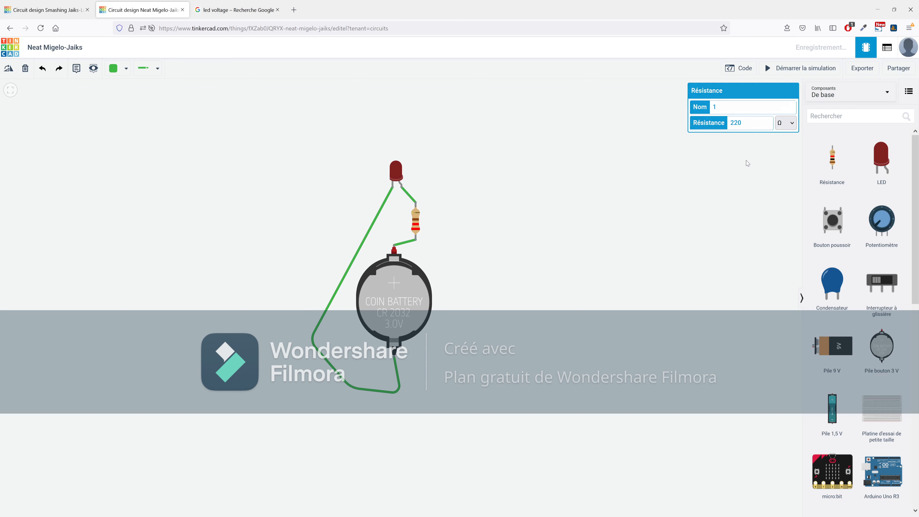
click(796, 73)
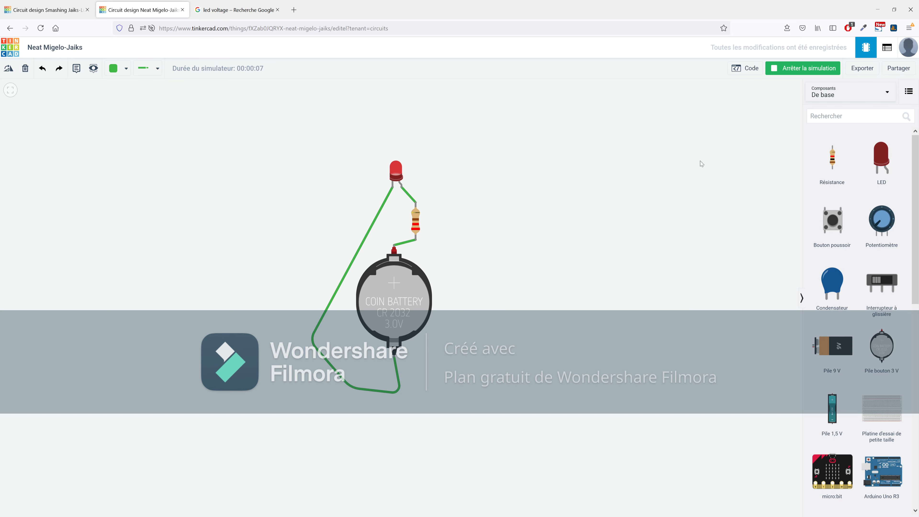
click(812, 68)
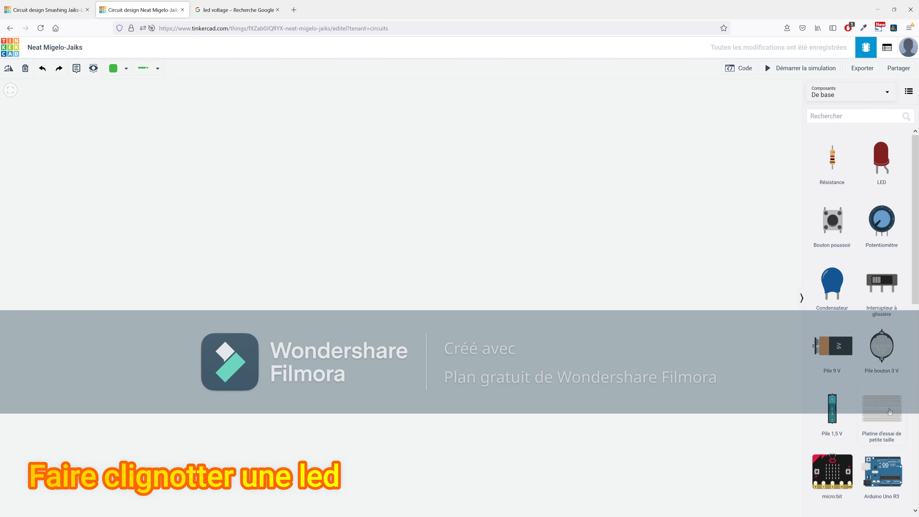
Place a small breadboard on the empty workplane and an Arduino Uno R3 to its left.
drag(889, 411, 638, 299)
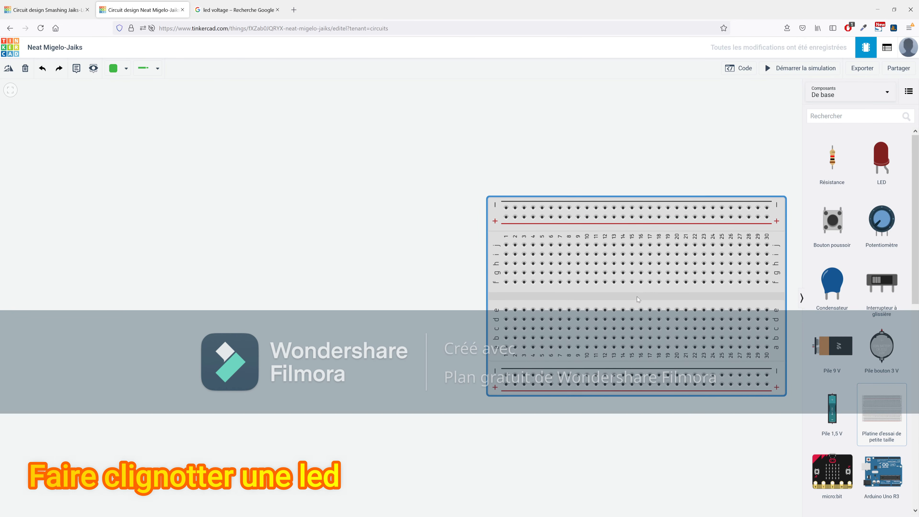
click(637, 297)
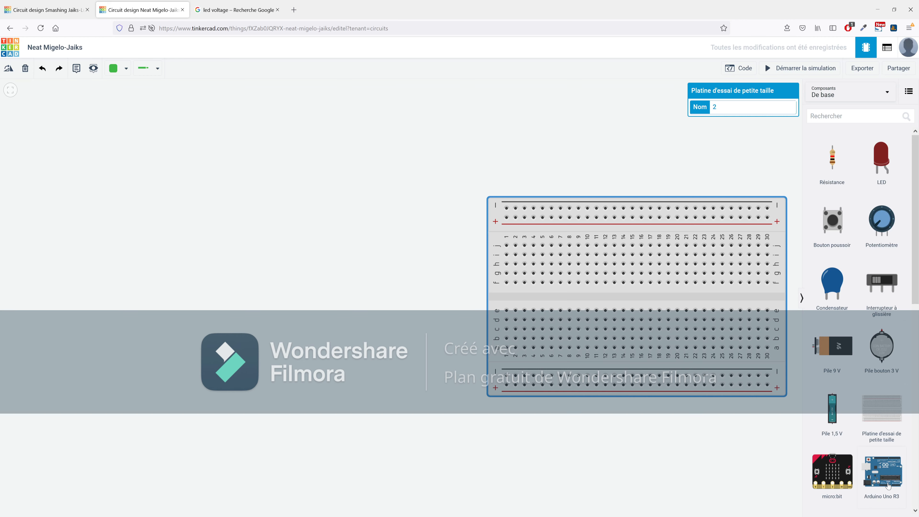
drag(888, 485, 322, 293)
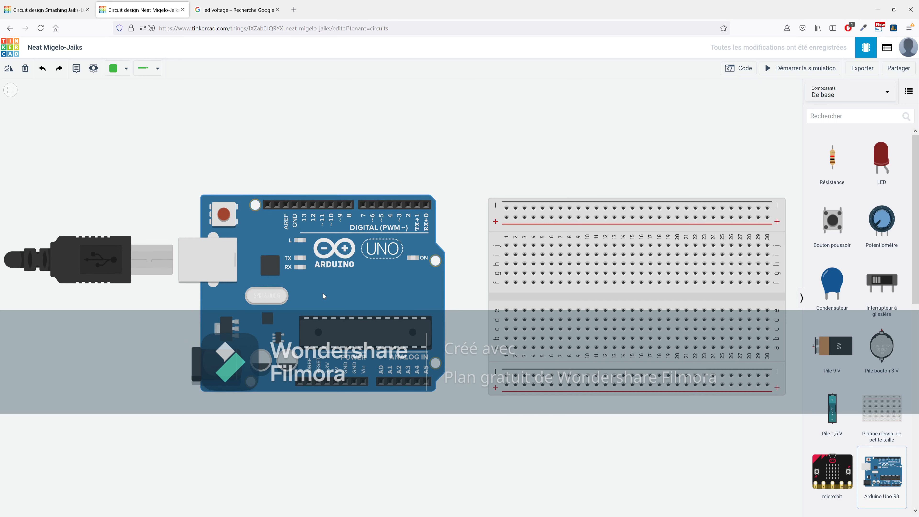
click(343, 213)
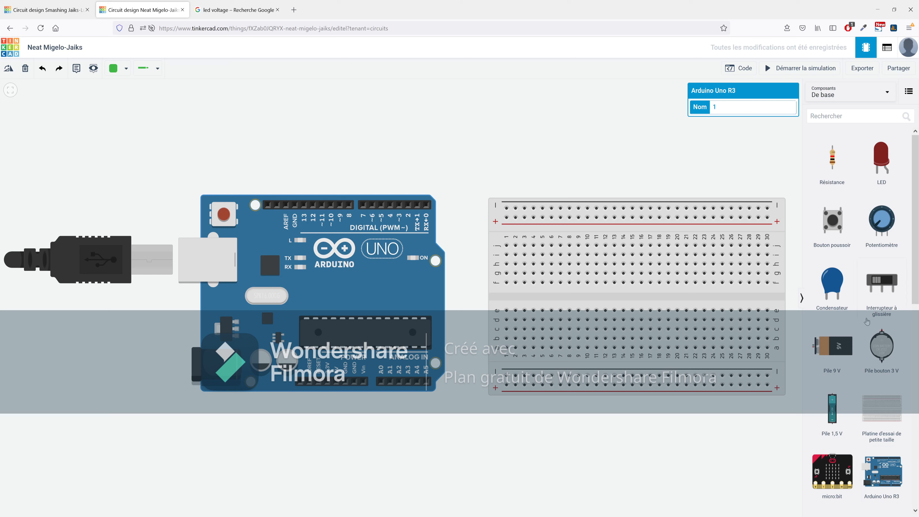
Place an LED in row j at columns 13 and 14, and a resistor in column 14 across the breadboard's centre gap.
scroll(864, 321, down, 5)
scroll(863, 321, up, 4)
scroll(864, 321, up, 1)
drag(889, 159, 623, 246)
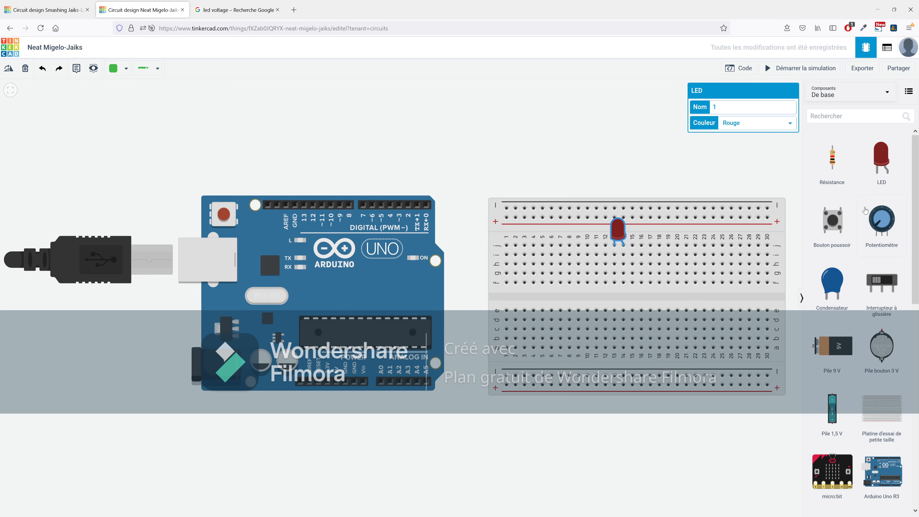
drag(832, 161, 623, 286)
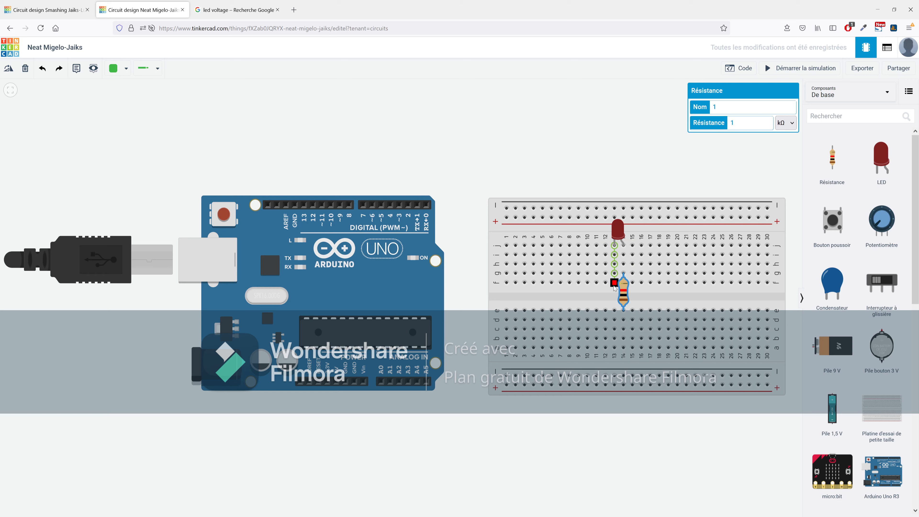
Wire breadboard hole f13 to the Arduino's GND pin, routing the wire below both boards.
click(614, 274)
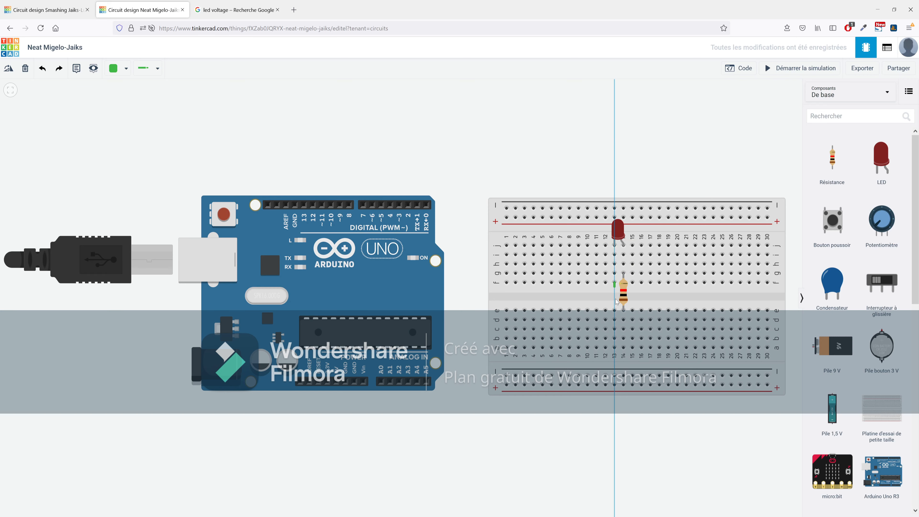
click(617, 422)
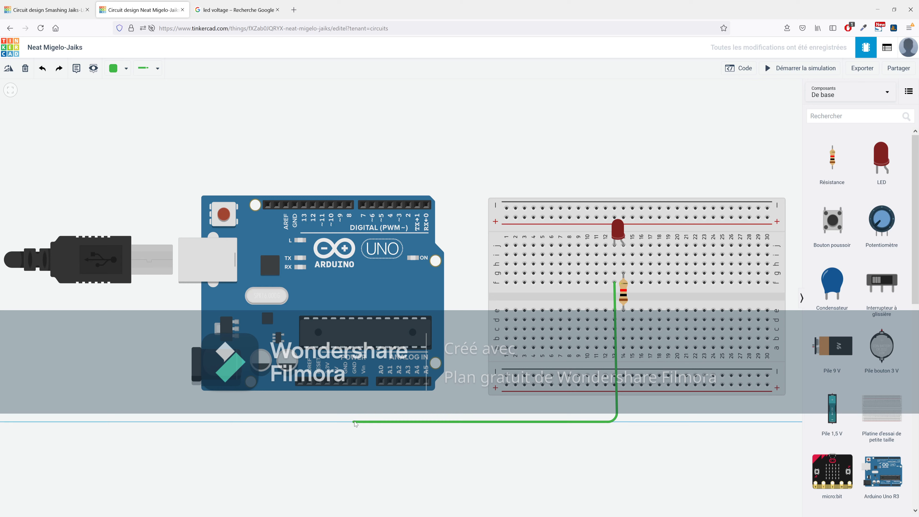
click(355, 422)
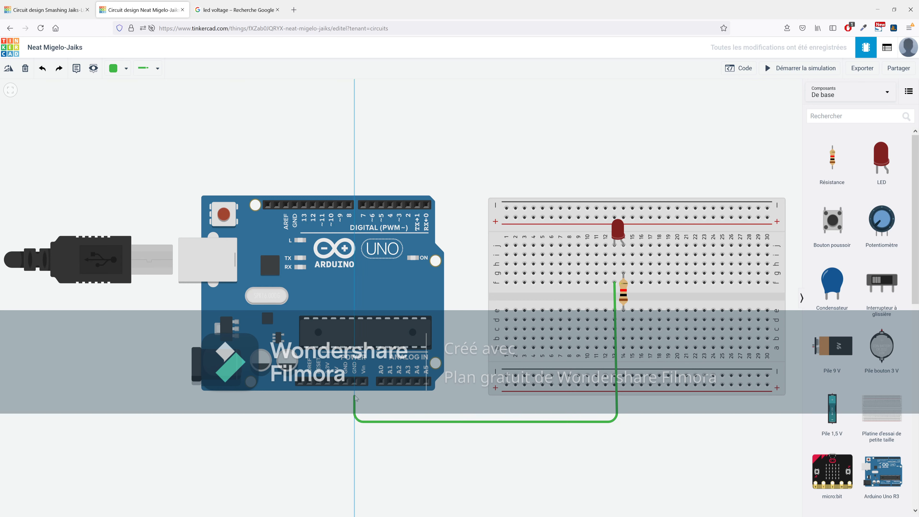
click(355, 383)
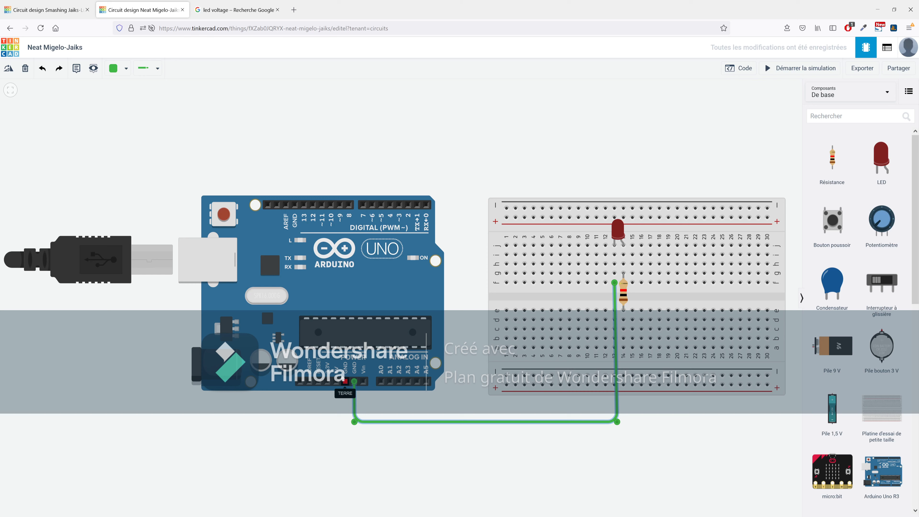
Wire breadboard hole d14 to d19, and connect e19 to Arduino pin 8 with a wire routed above both boards.
click(623, 321)
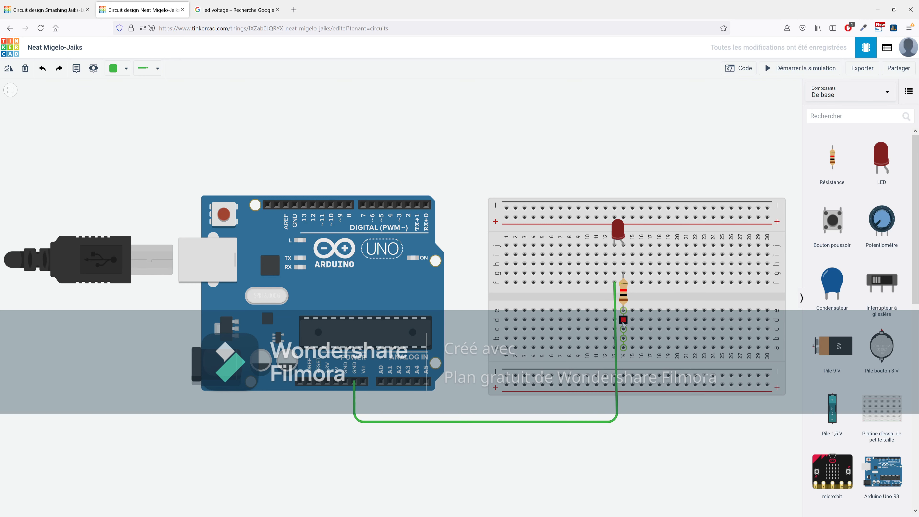
click(667, 321)
click(669, 310)
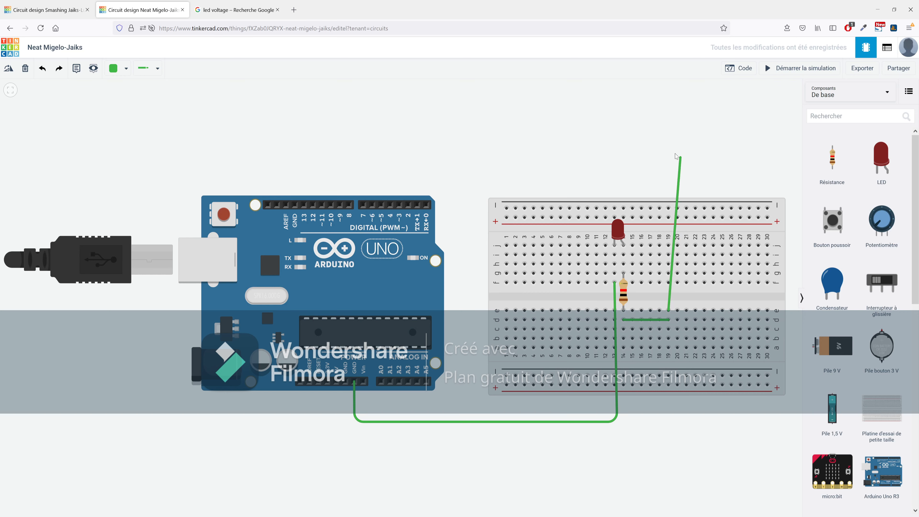
click(668, 159)
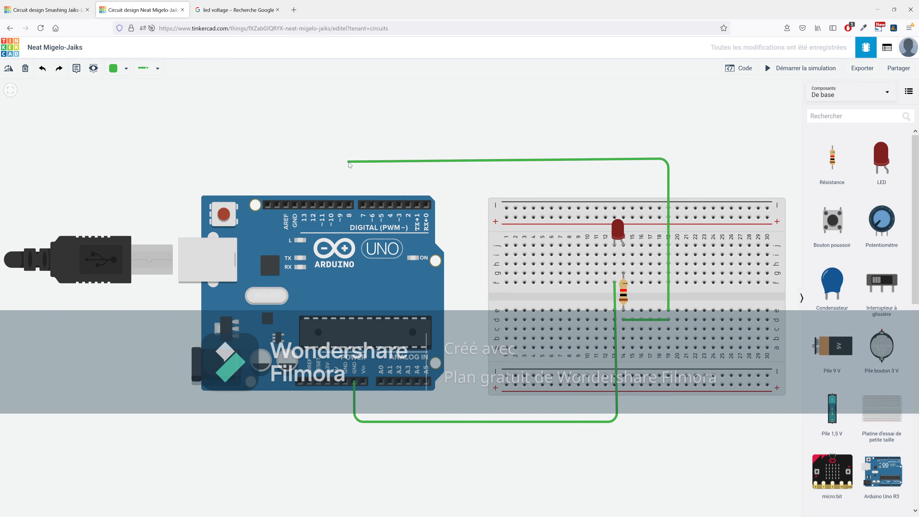
click(348, 160)
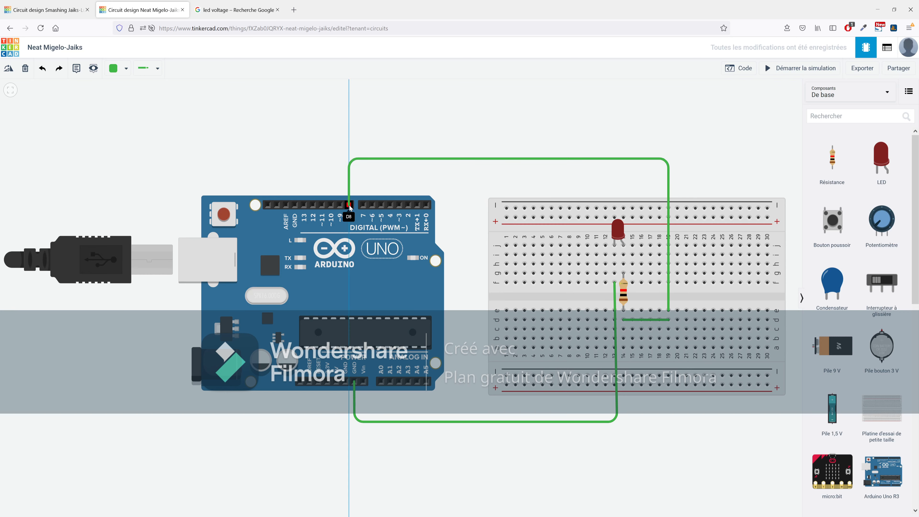
click(349, 204)
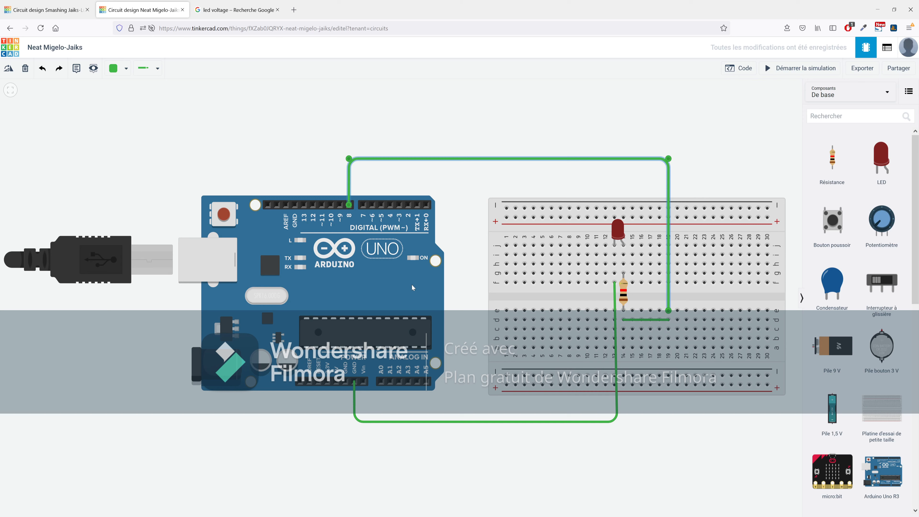
Set the breadboard resistor's value to 220 Ω.
click(624, 292)
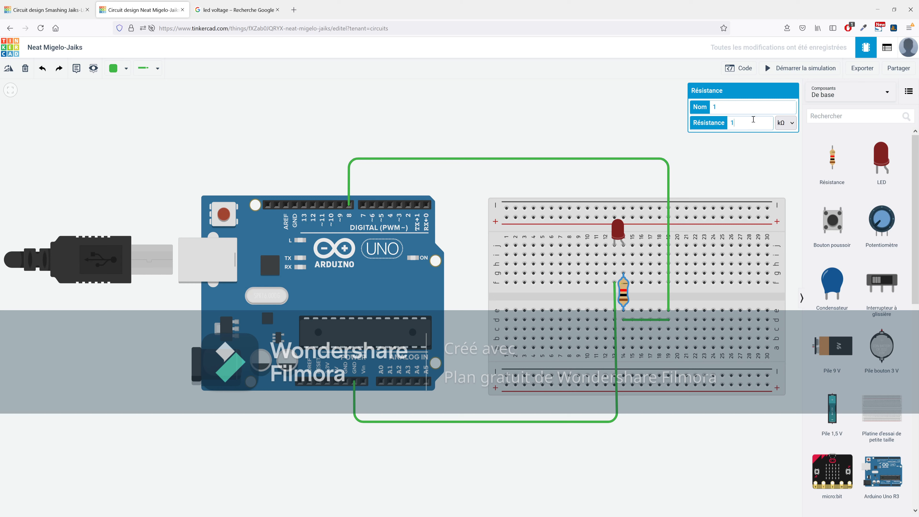
key(BackSpace)
text(220)
click(659, 146)
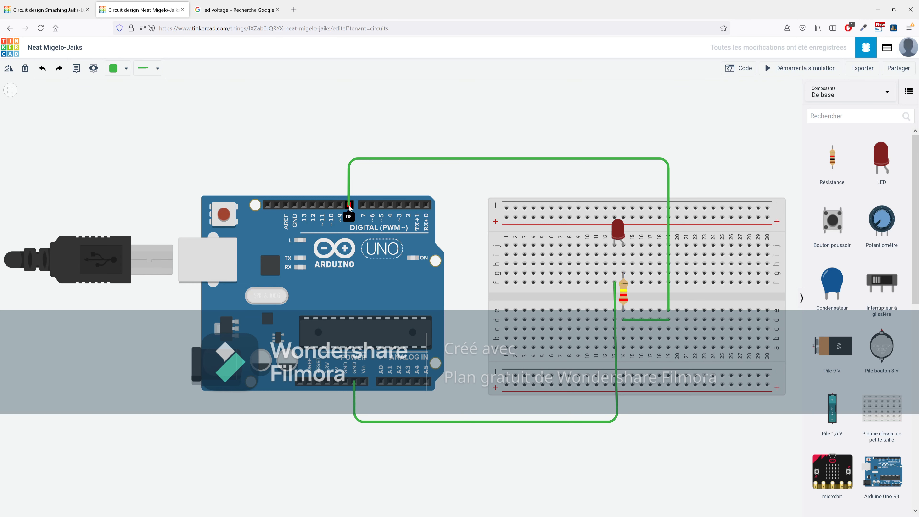
click(624, 295)
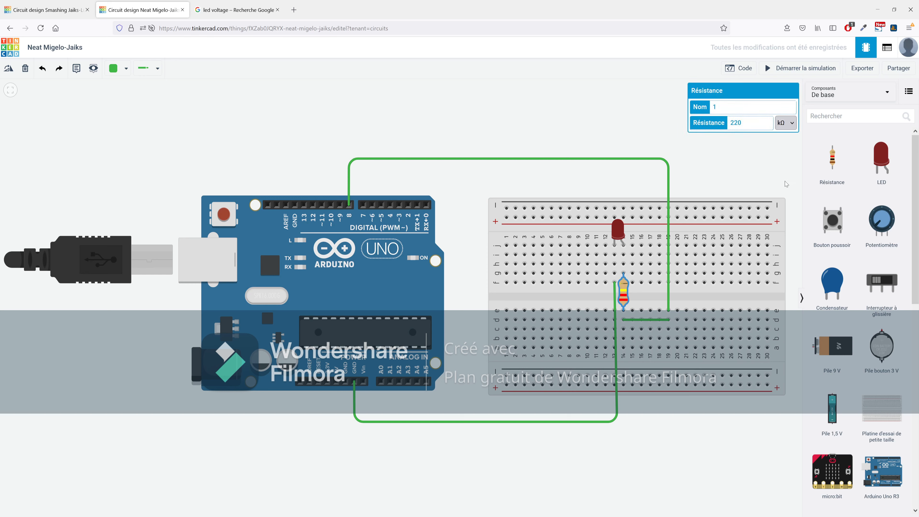
click(785, 123)
click(788, 135)
click(709, 135)
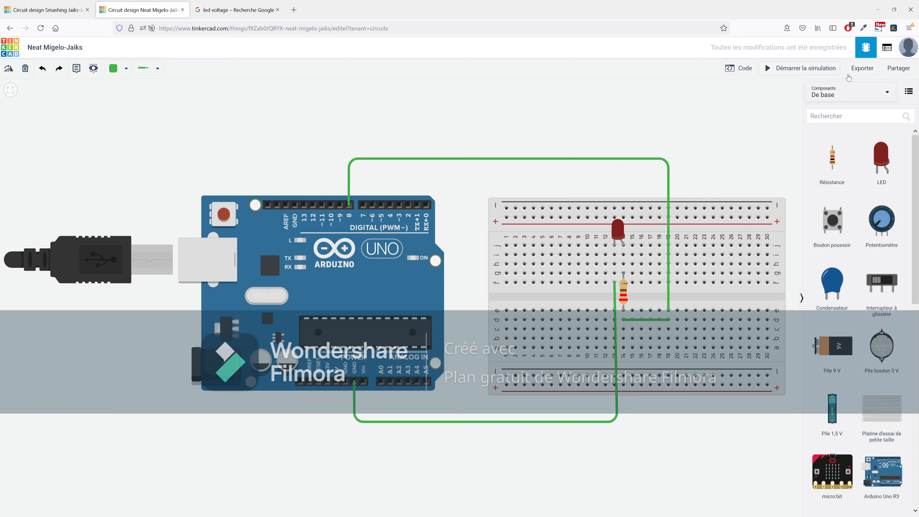
Open the Arduino's code editor and switch it from blocks to text only, accepting the loss of the blocks.
click(745, 68)
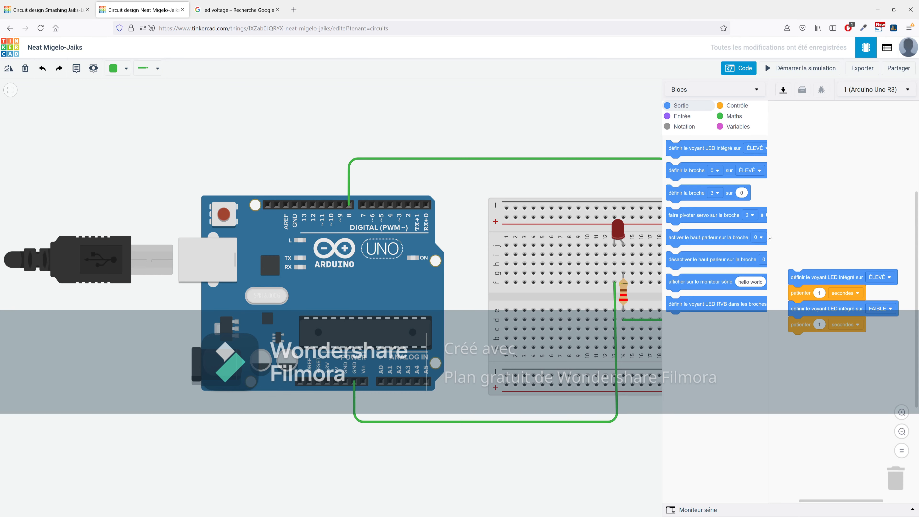
click(686, 90)
click(698, 129)
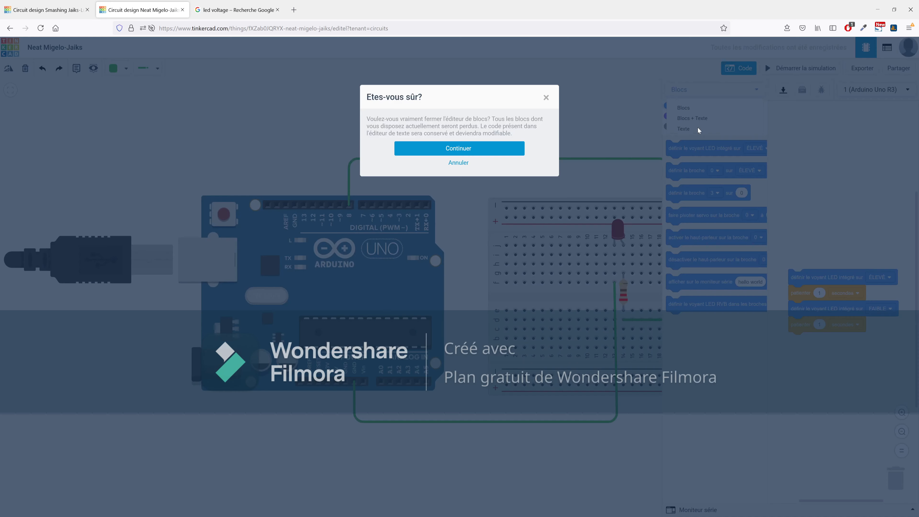
click(492, 152)
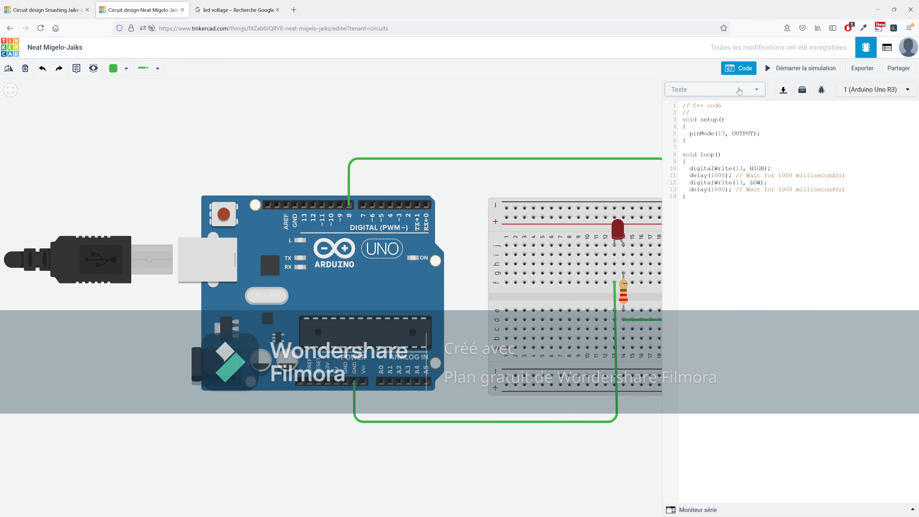
Return the code editor to blocks only, agreeing to discard the text code.
click(735, 96)
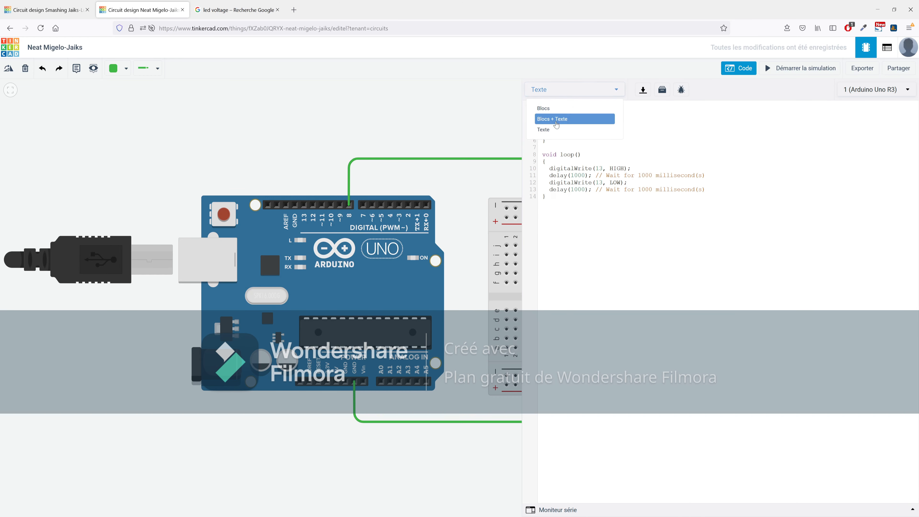
click(559, 109)
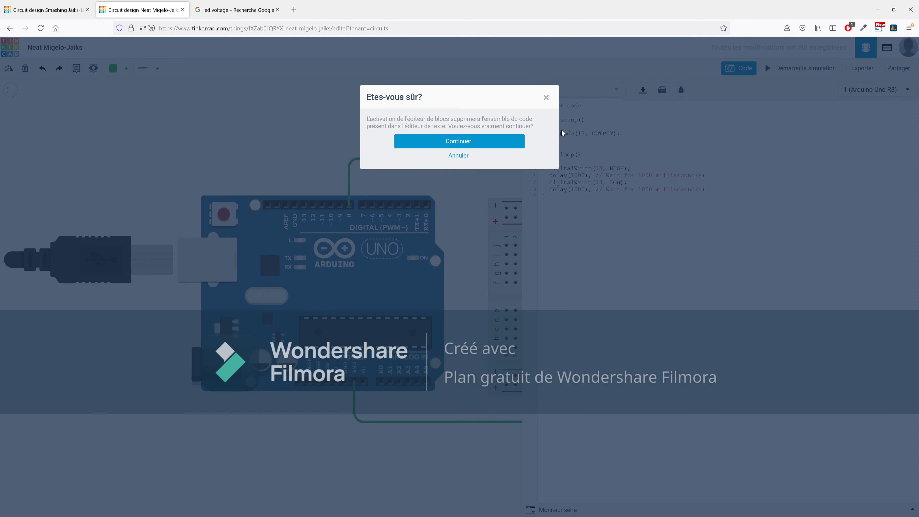
click(471, 141)
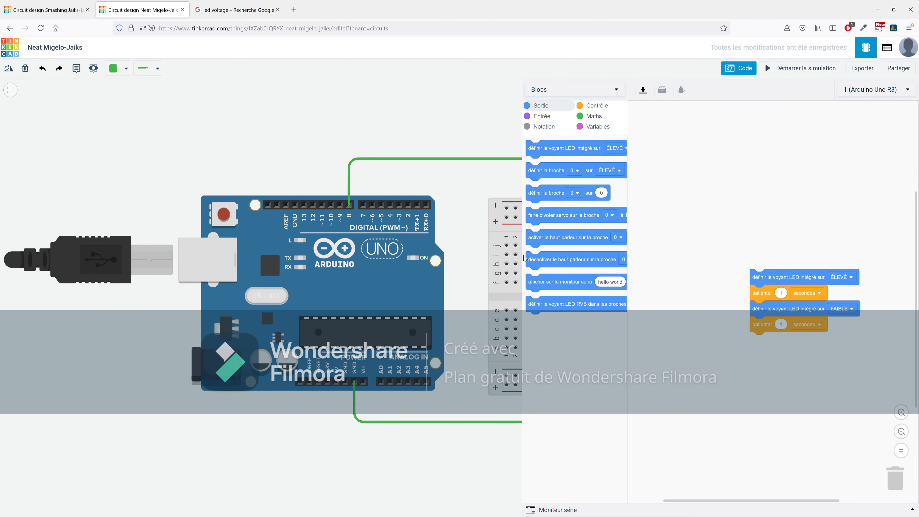
Widen the code area and replace the default blink blocks with a single block setting pin 8 to ÉLEVÉ.
drag(521, 256, 467, 256)
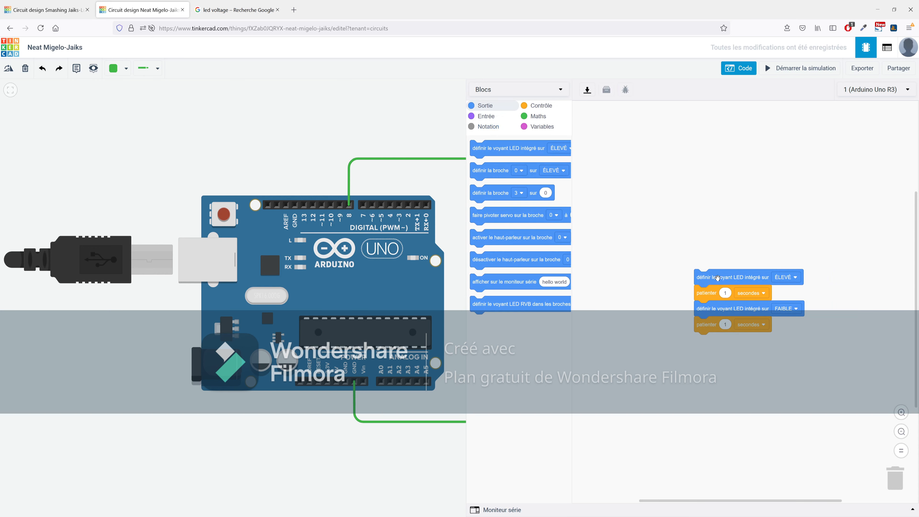
drag(717, 278, 894, 495)
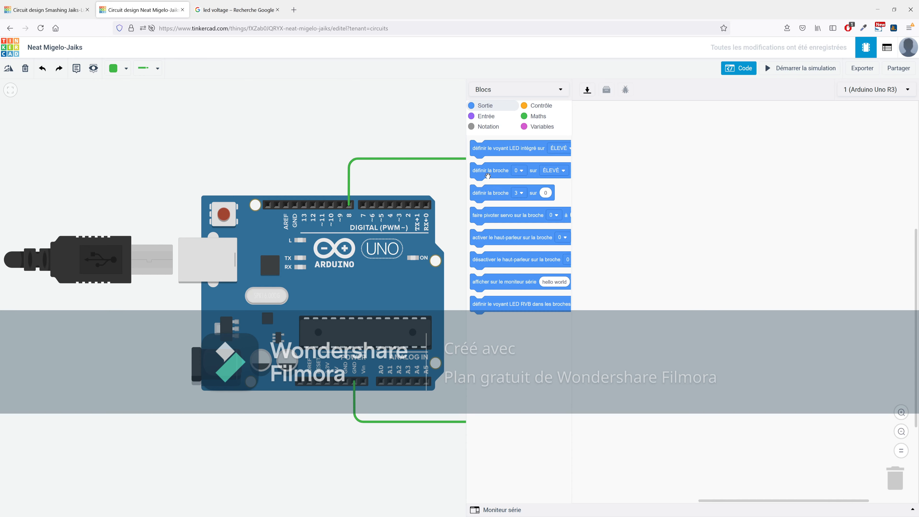
drag(488, 175, 628, 178)
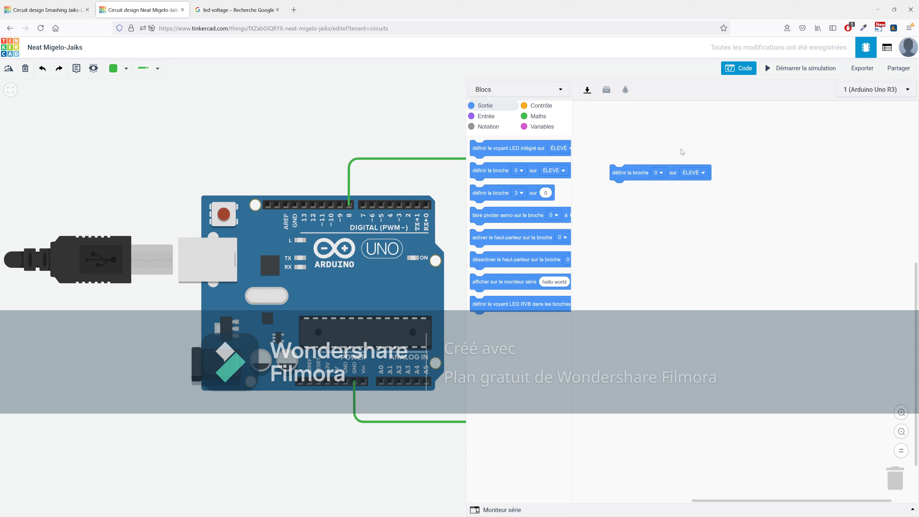
click(662, 173)
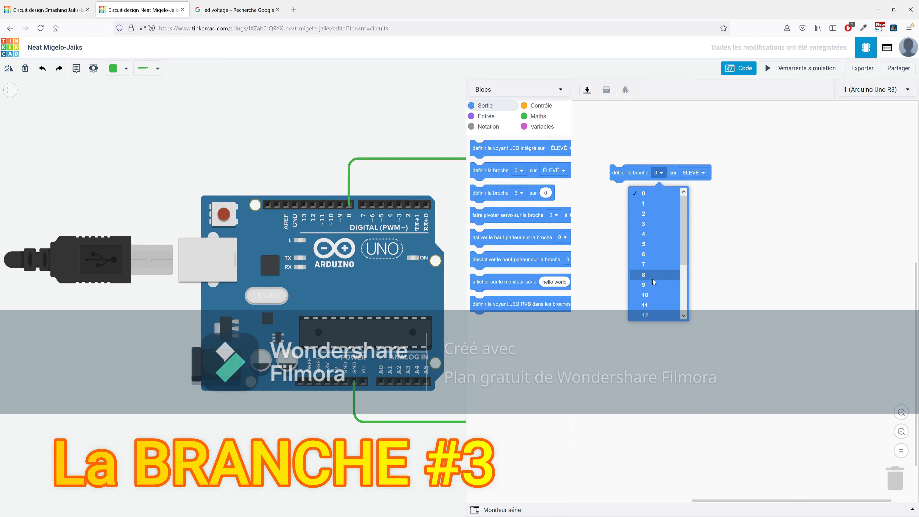
click(663, 173)
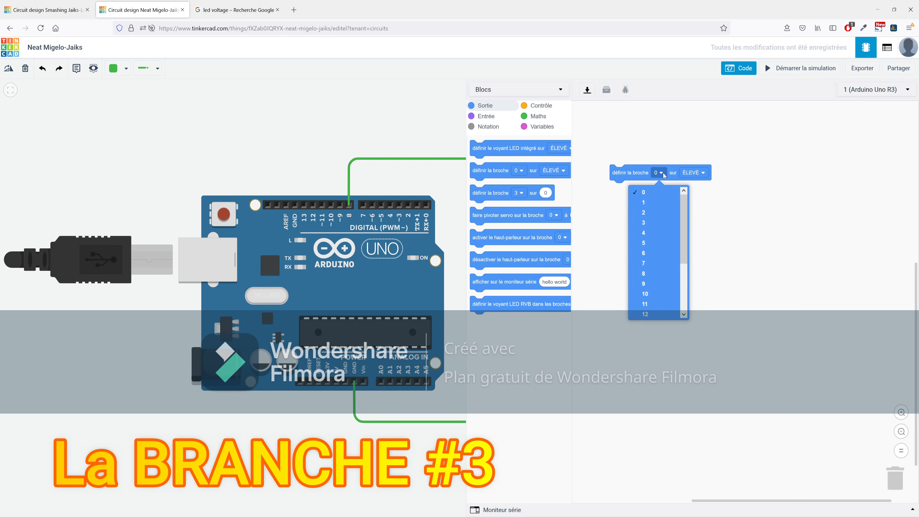
click(661, 274)
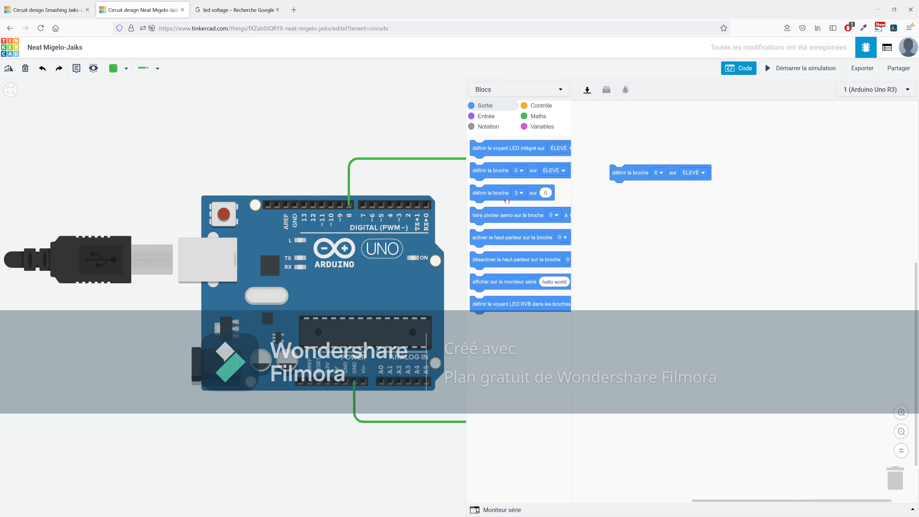
Attach a 1-second wait block beneath the block that sets pin 8 to ÉLEVÉ.
click(524, 110)
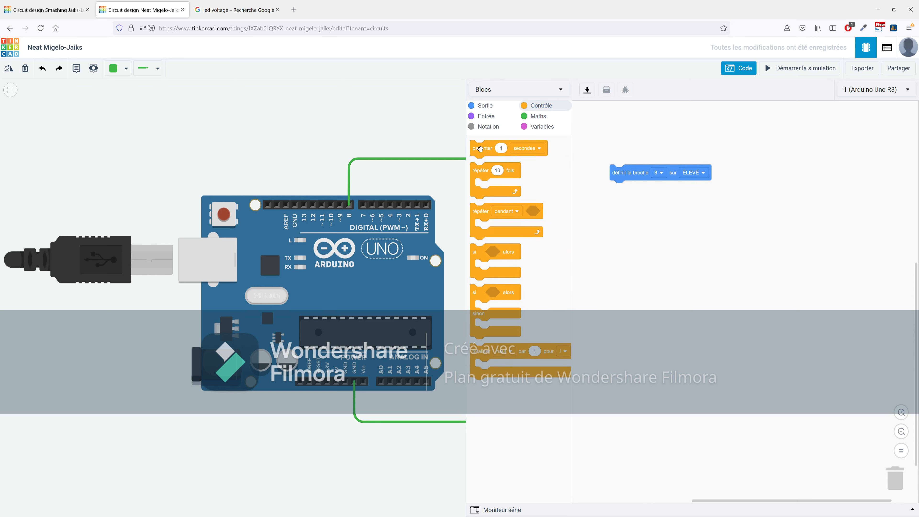
drag(483, 149, 624, 193)
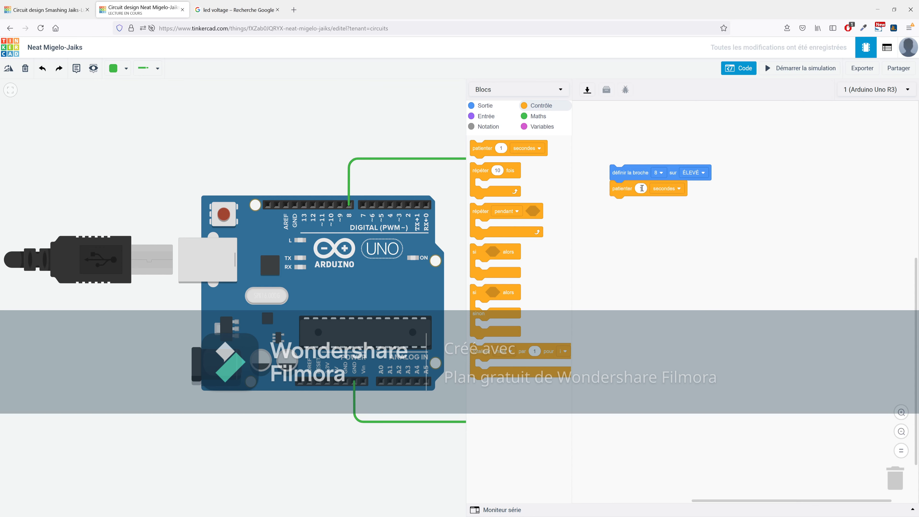
click(642, 189)
Extend the program with a block setting pin 8 to FAIBLE, followed by another 1-second wait.
click(485, 105)
drag(492, 181, 632, 214)
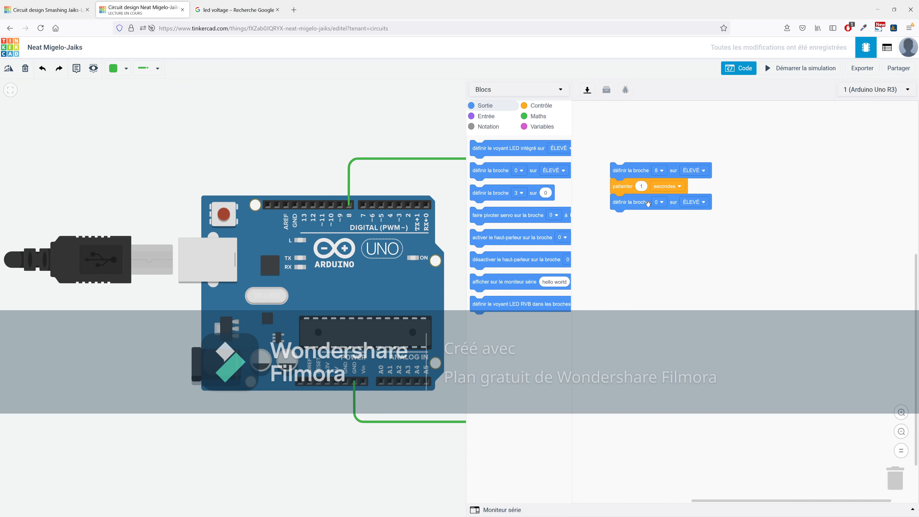
click(660, 202)
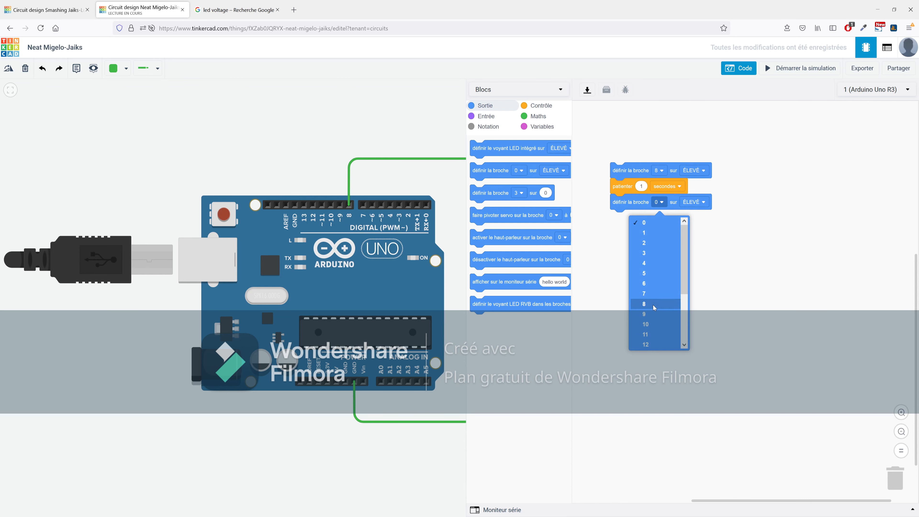
click(653, 304)
click(694, 202)
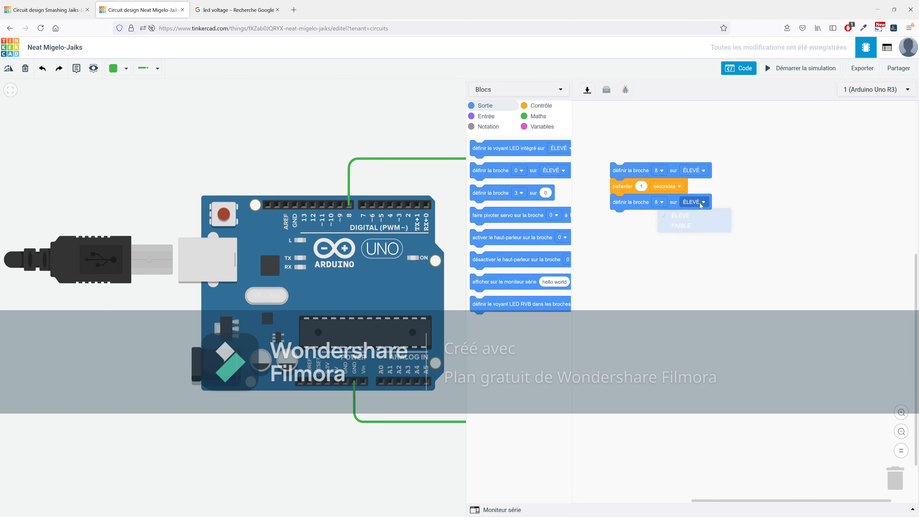
click(682, 233)
click(539, 106)
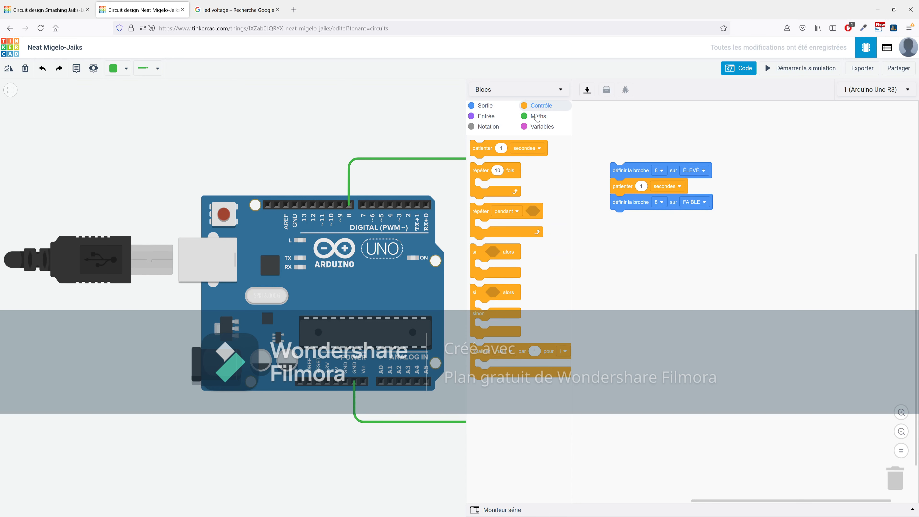
drag(482, 148, 624, 221)
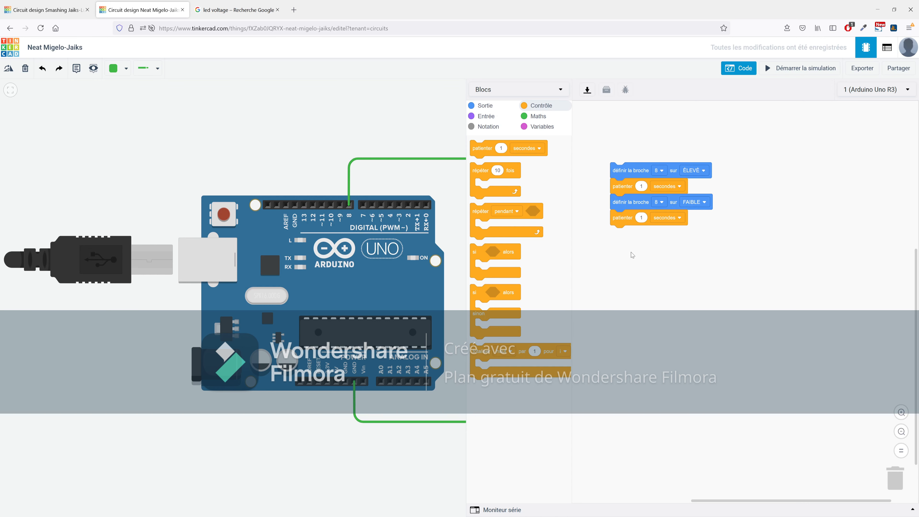
Close the code editor, then run the simulation to check the LED's blinking and stop it.
click(739, 70)
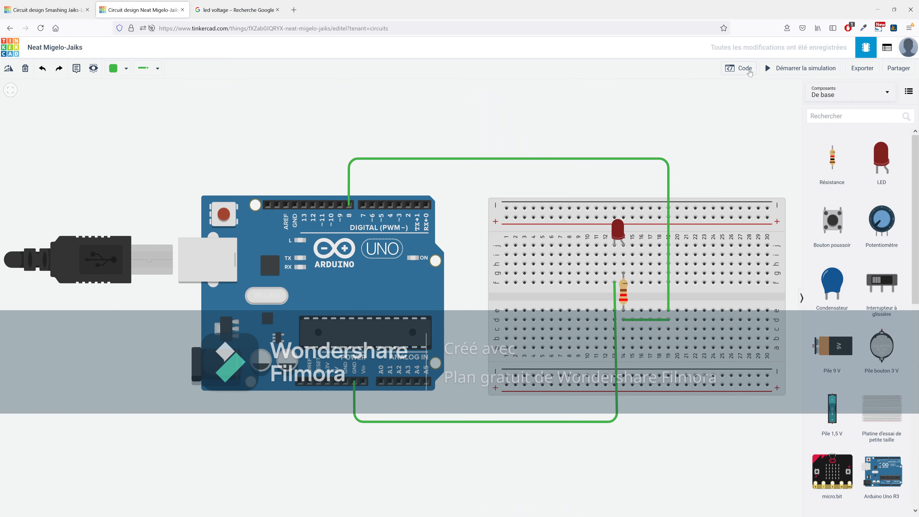
click(779, 73)
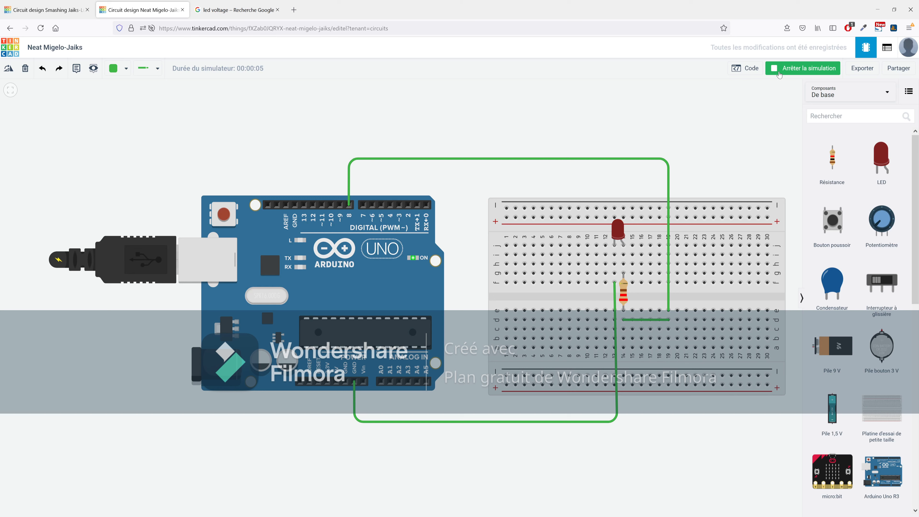
click(801, 69)
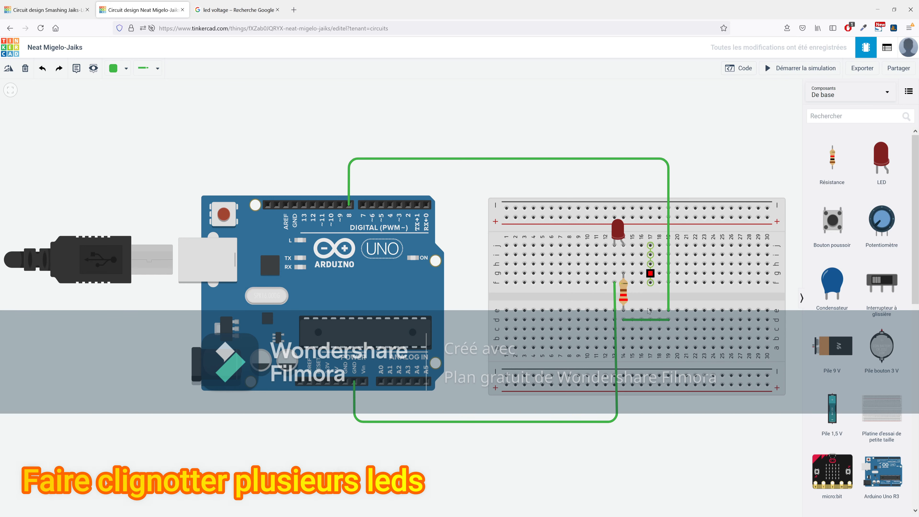
Add two LEDs in row j at columns 17–18 and 21–22, and delete the wire between e19 and Arduino pin 8.
drag(705, 156, 563, 144)
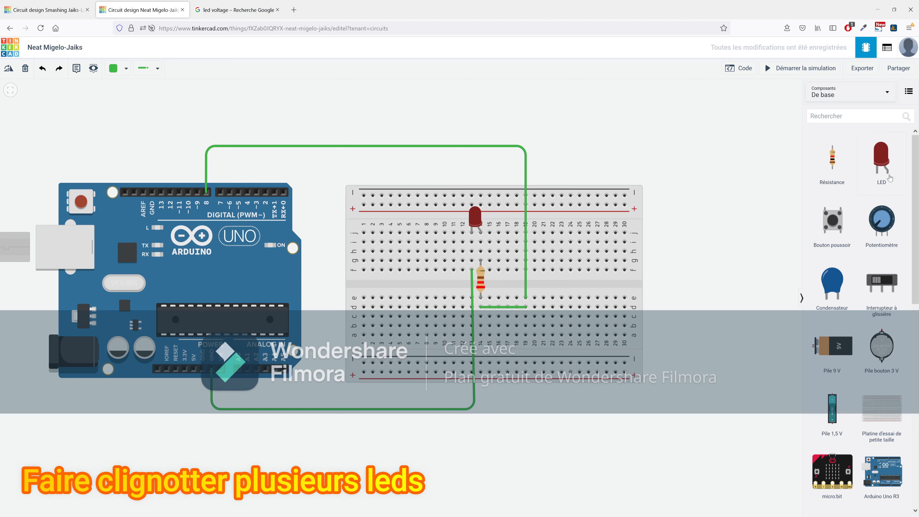
drag(881, 159, 517, 233)
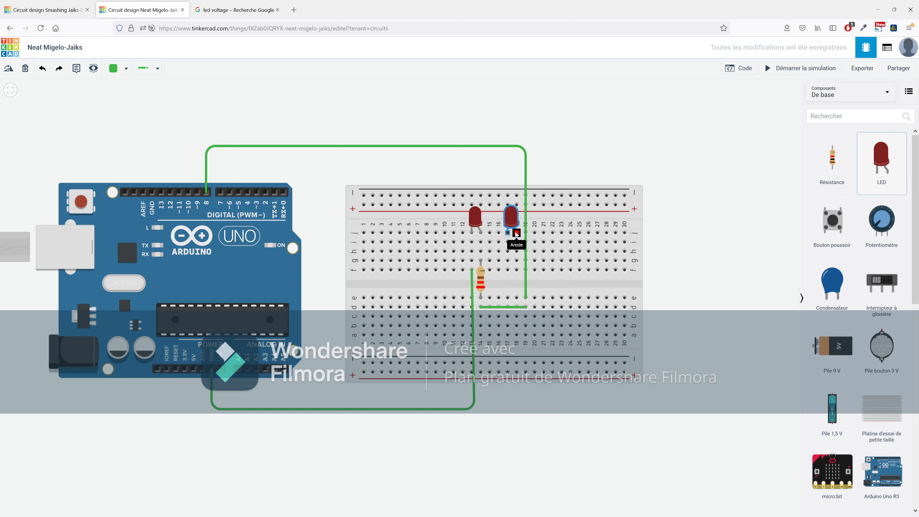
drag(881, 160, 548, 236)
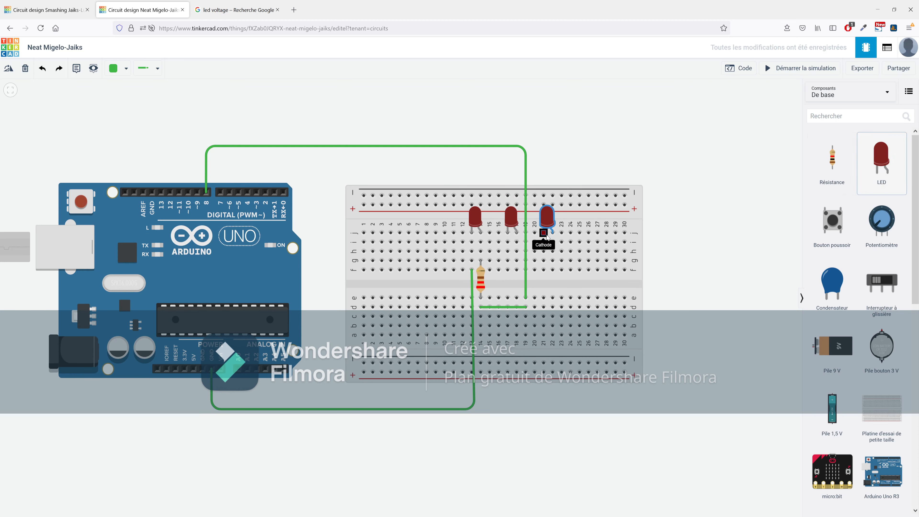
click(502, 146)
key(Delete)
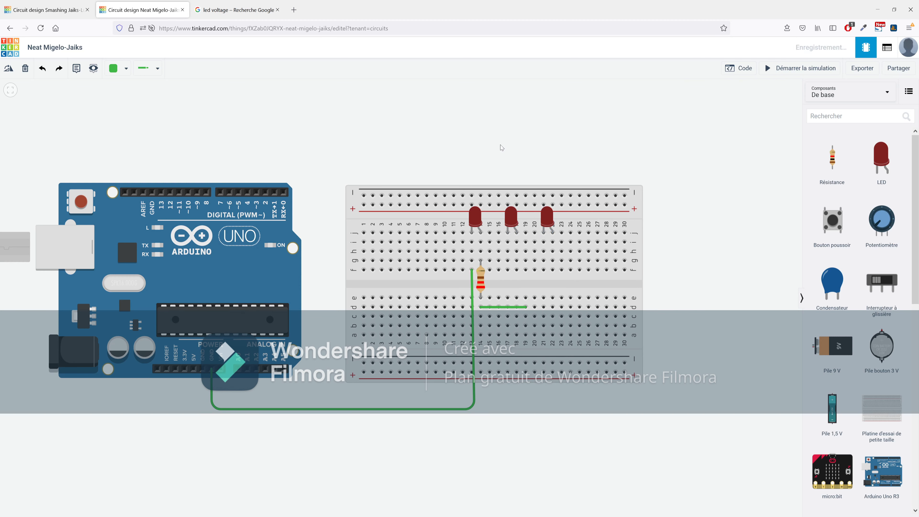
Delete the ground wire between f13 and the Arduino, and the short green wire in row d below the resistor.
click(474, 408)
key(Delete)
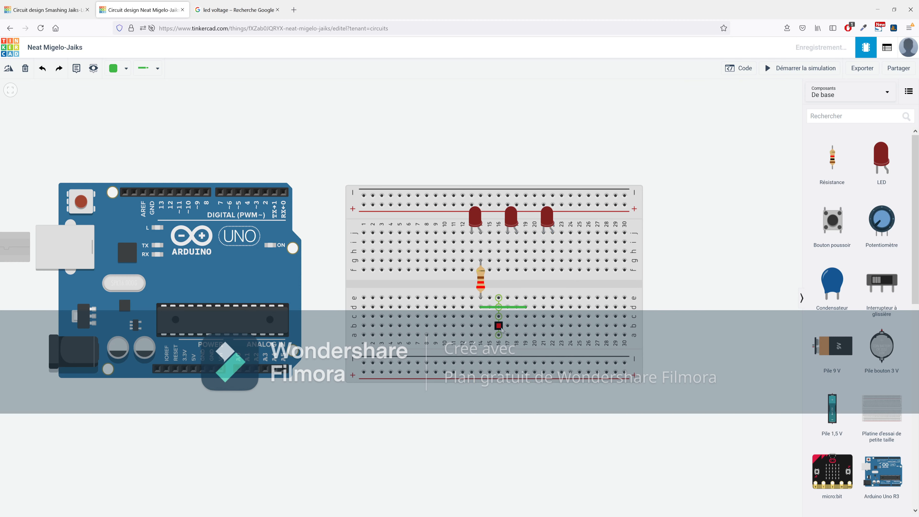
click(499, 307)
key(Delete)
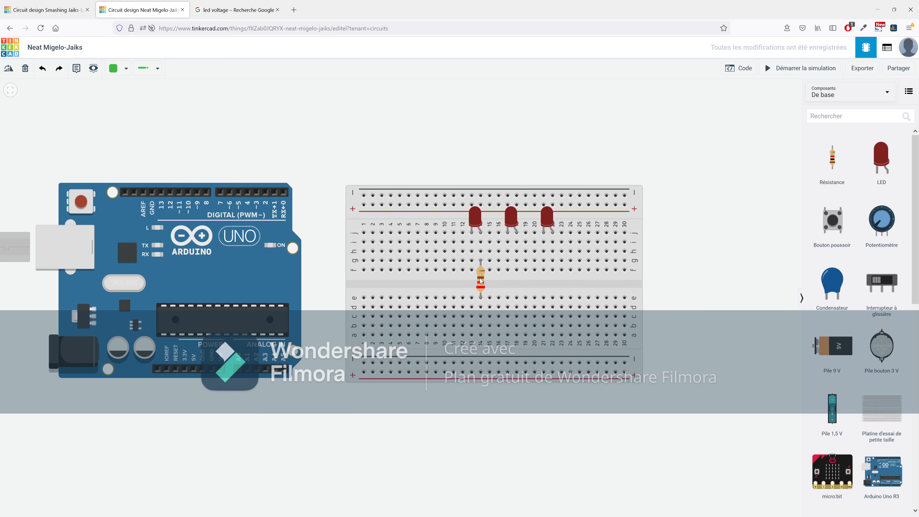
Duplicate the 220 Ω resistor twice, placing the copies across the breadboard's centre gap at columns 18 and 22.
click(480, 281)
key(ctrl+c)
key(ctrl+v)
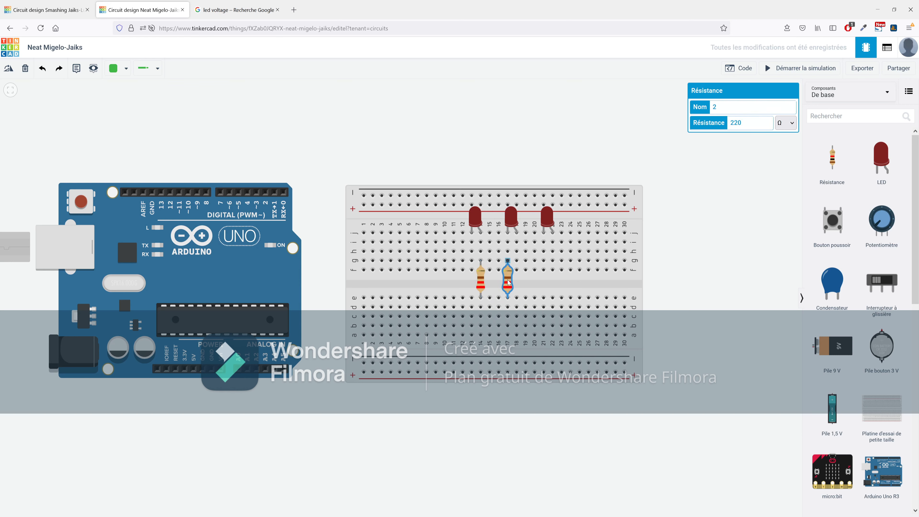
click(520, 283)
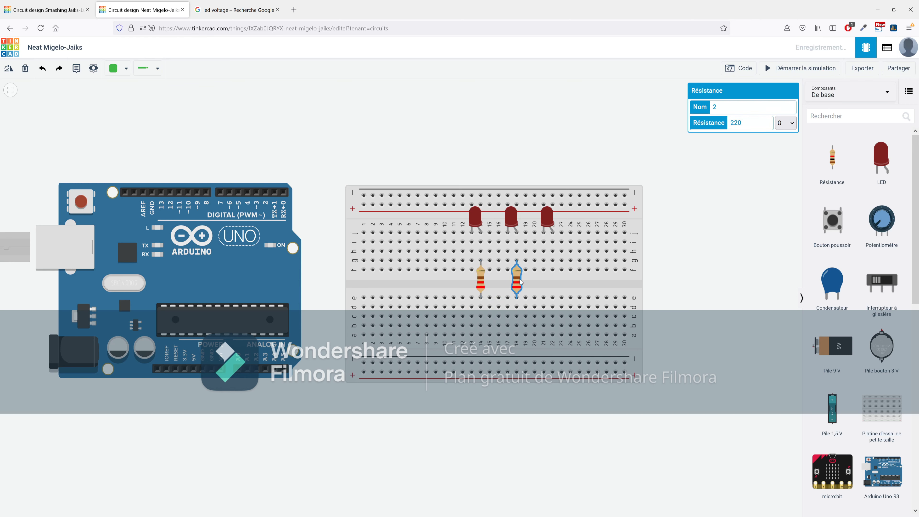
key(ctrl+v)
click(557, 283)
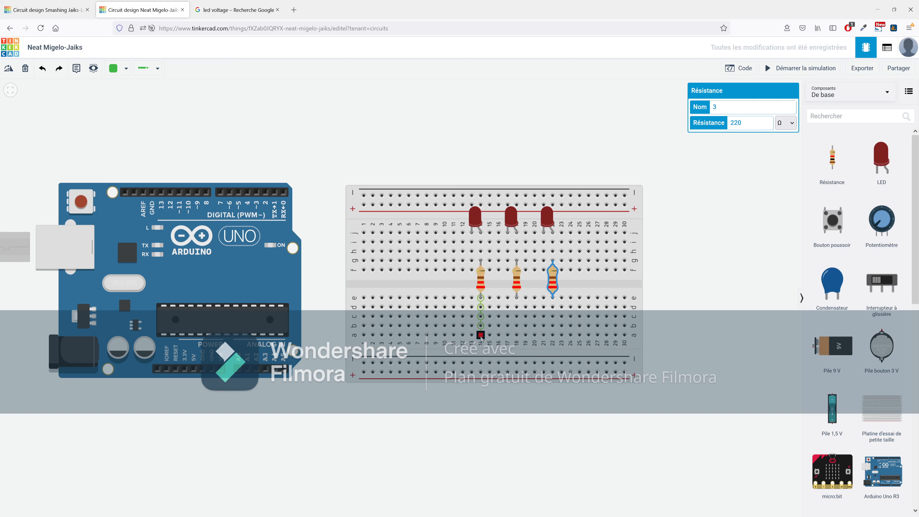
click(480, 307)
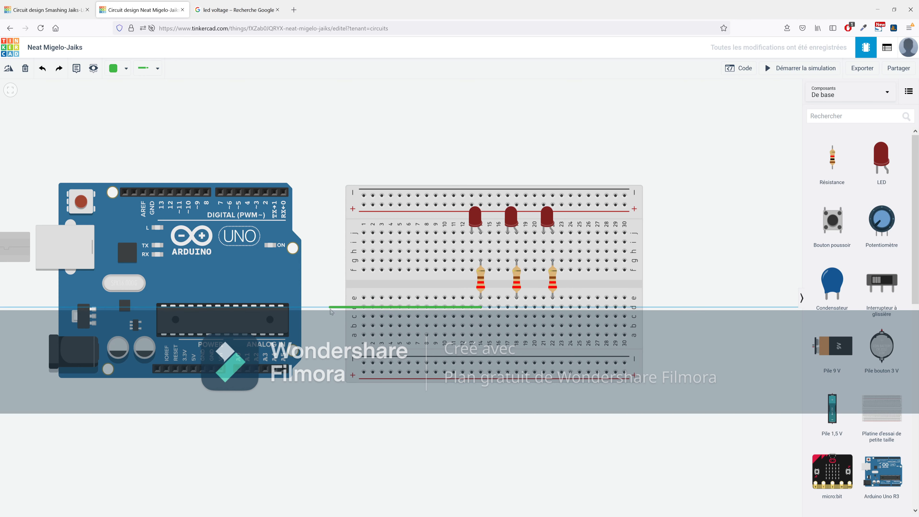
click(330, 307)
click(330, 161)
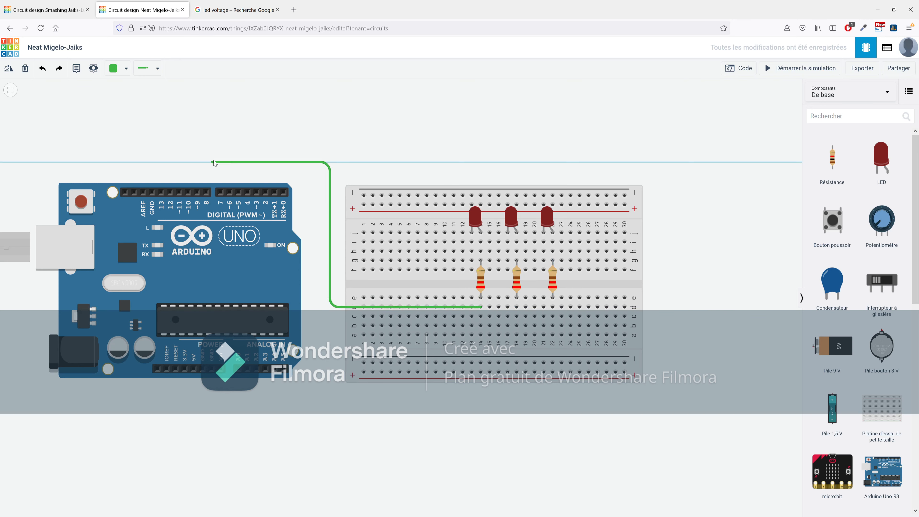
click(208, 162)
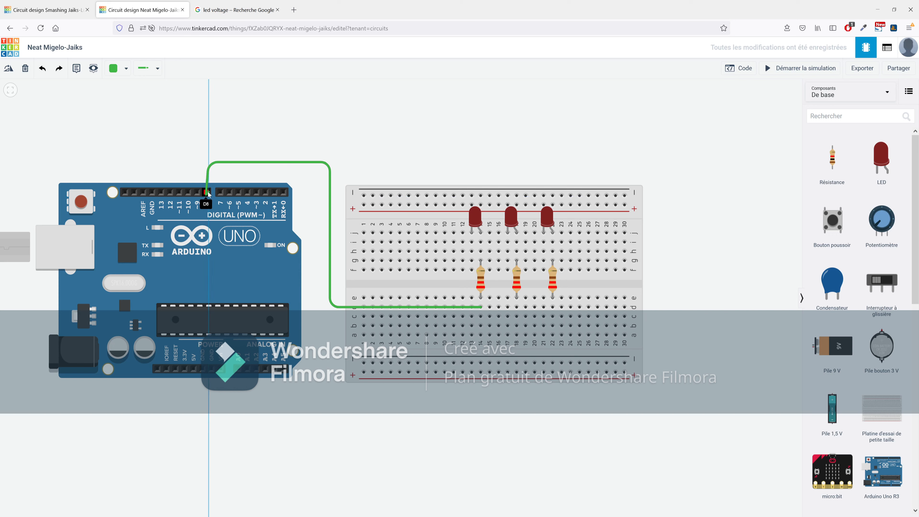
click(207, 194)
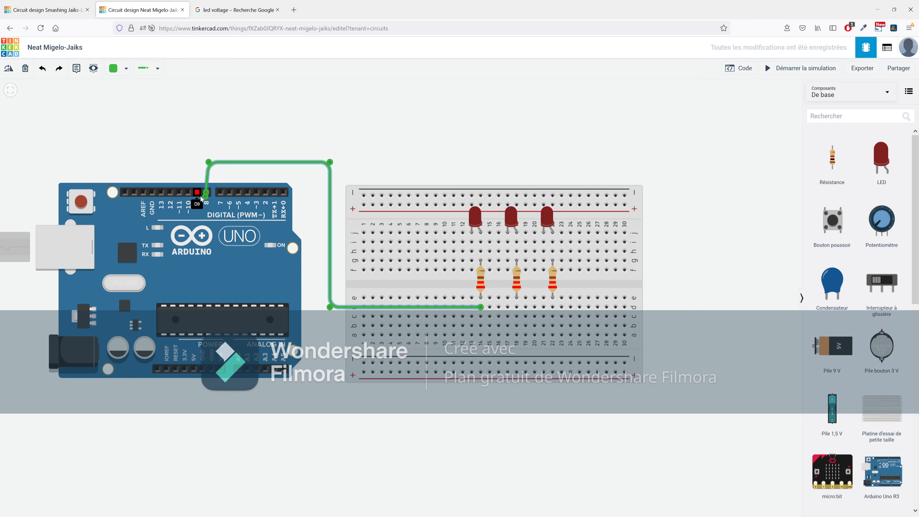
key(Delete)
Try to route a wire from Arduino pin 8 over the breadboard and along row d towards the first resistor.
click(207, 193)
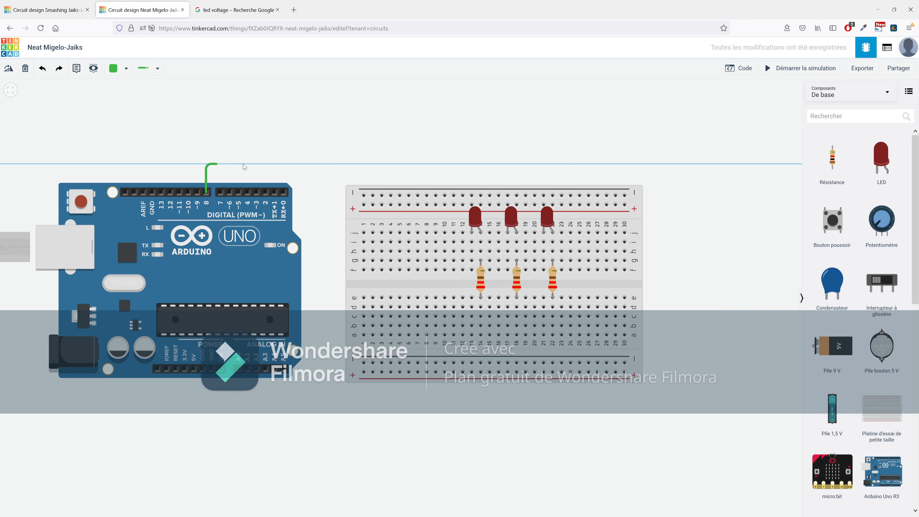
click(410, 164)
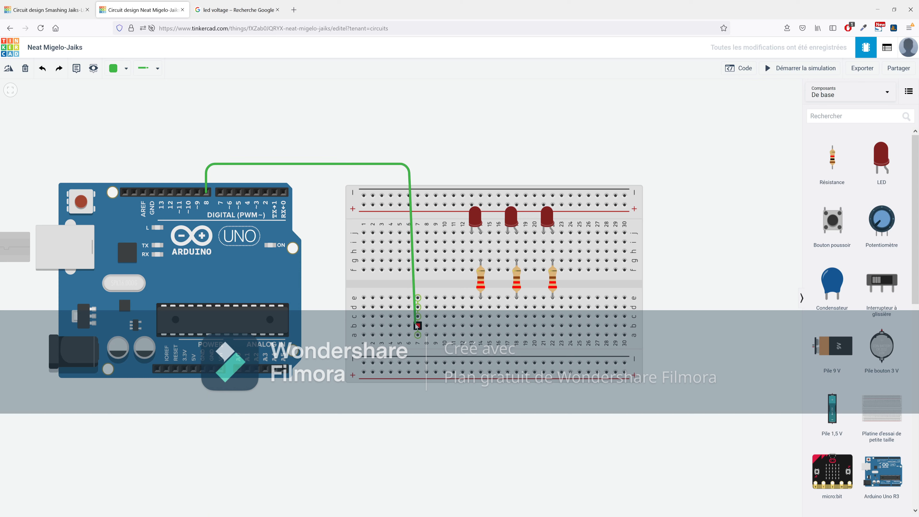
click(409, 309)
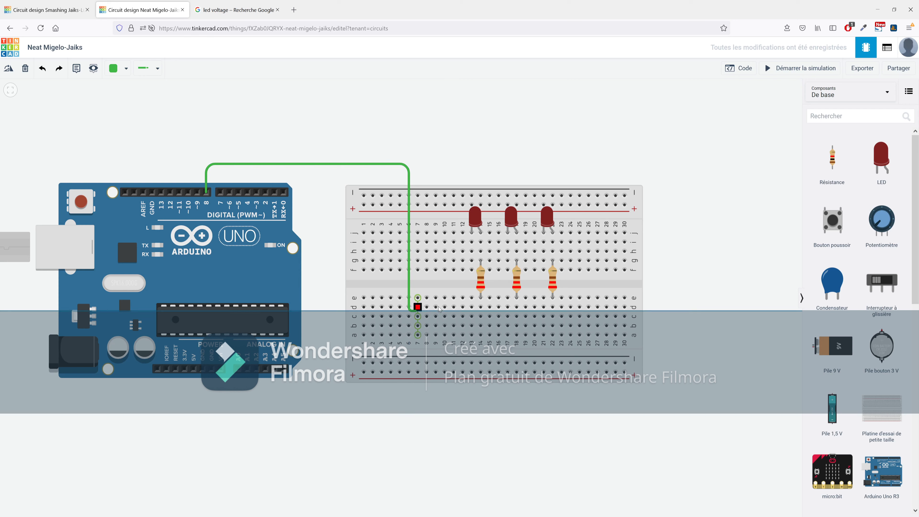
click(498, 307)
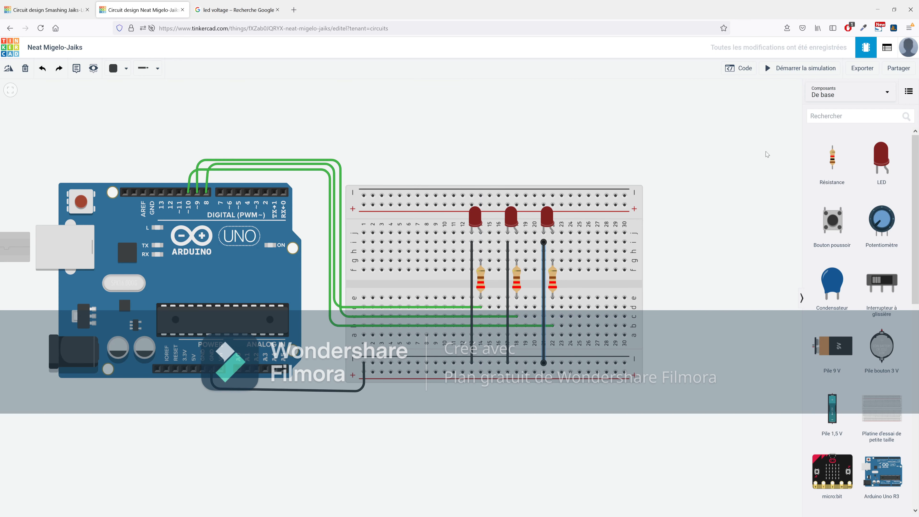
Open the code editor, duplicate the four-block pin 8 blink sequence, and attach the copy beneath the original.
click(581, 152)
click(743, 71)
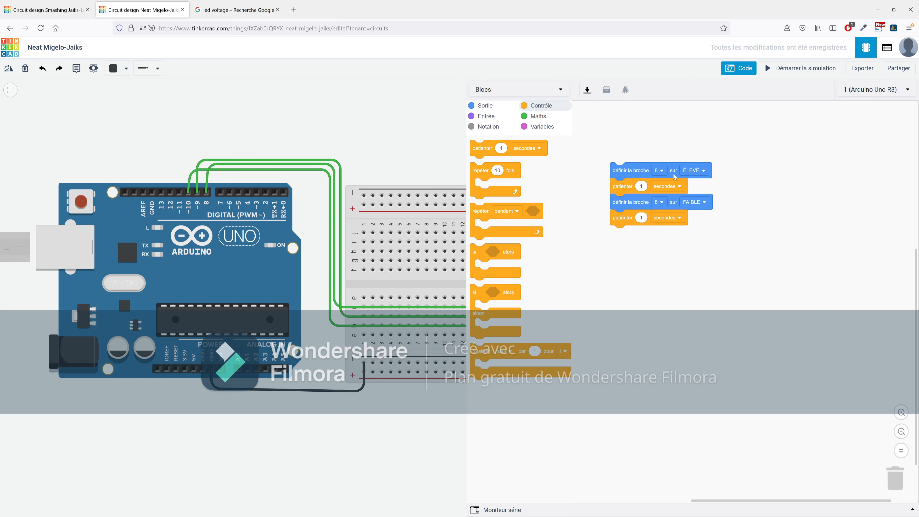
right_click(624, 173)
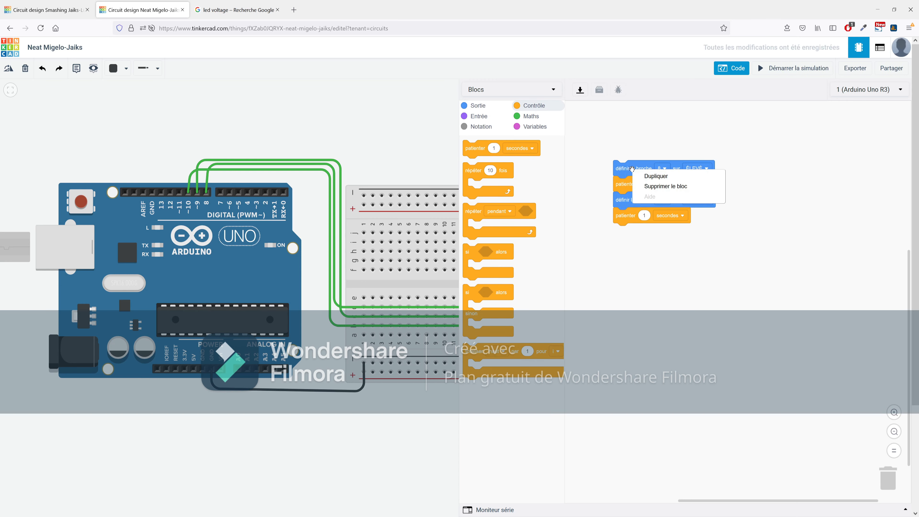
click(656, 176)
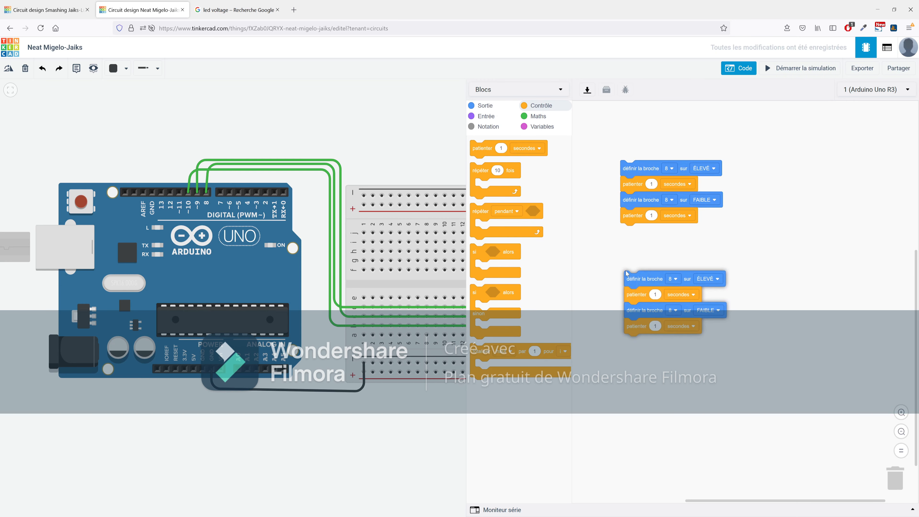
click(622, 252)
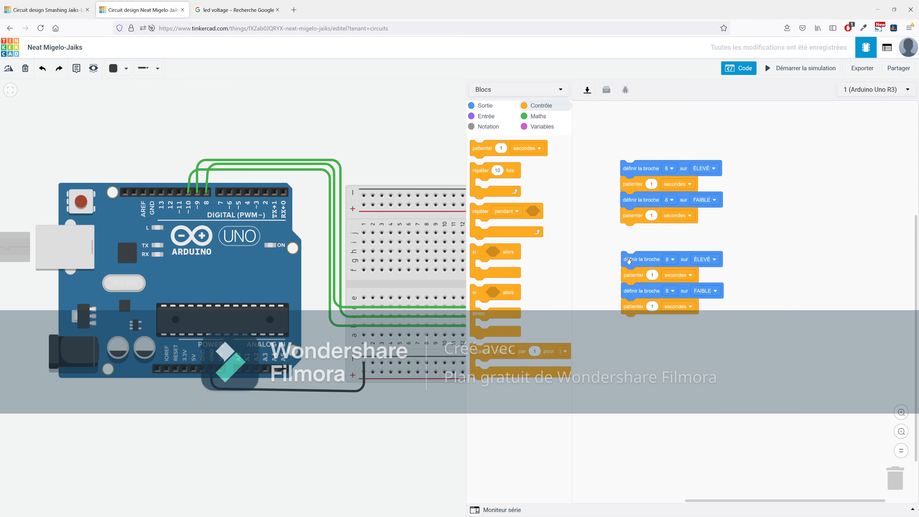
drag(629, 261, 632, 237)
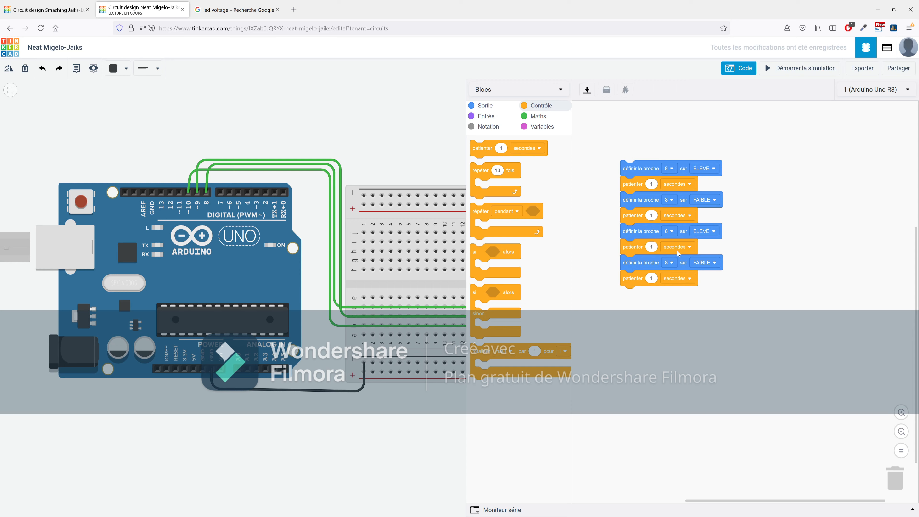
Set the pin to 9 in both the ÉLEVÉ and FAIBLE blocks of the duplicated sequence.
click(673, 235)
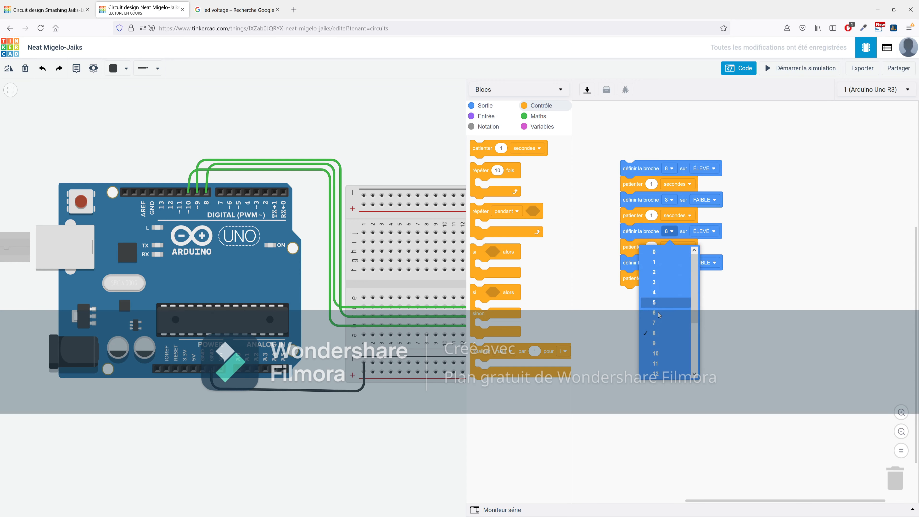
click(656, 336)
click(669, 262)
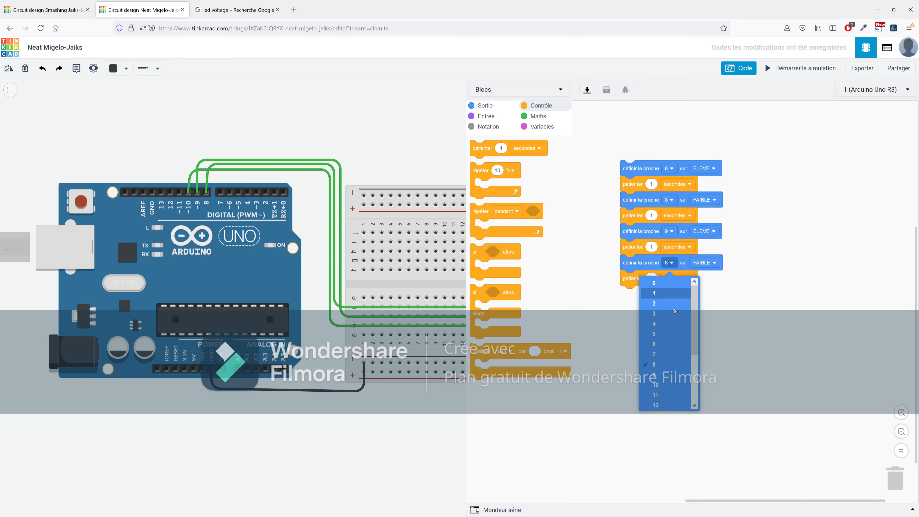
click(662, 379)
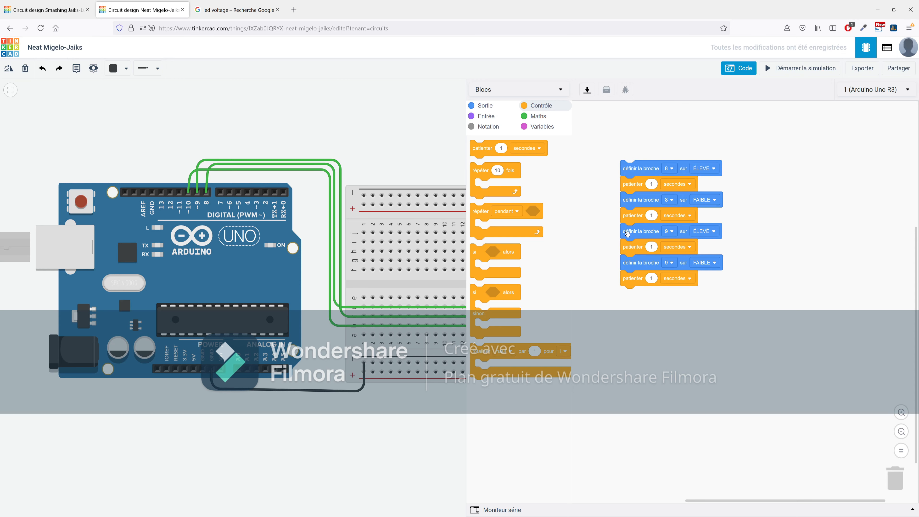
Duplicate the pin 9 FAIBLE block with its 1-second wait twice, attaching both copies at the end of the program.
right_click(632, 263)
click(656, 272)
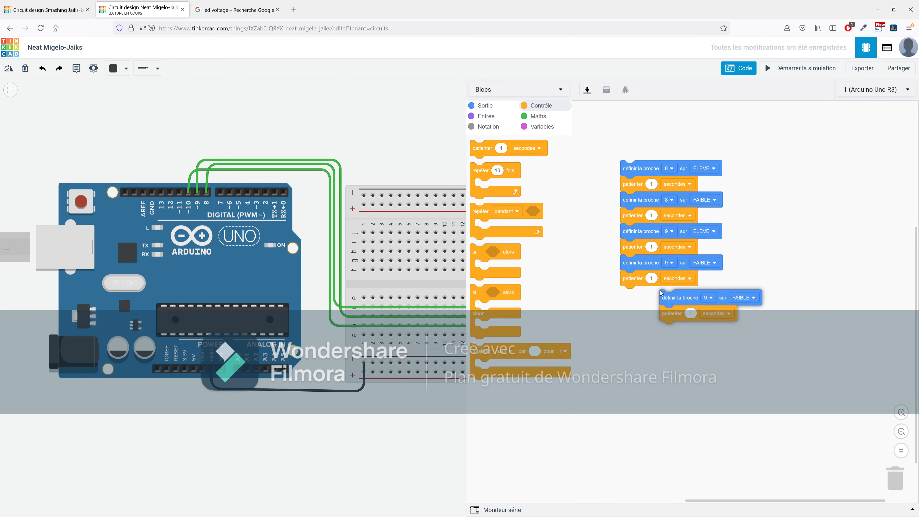
click(621, 293)
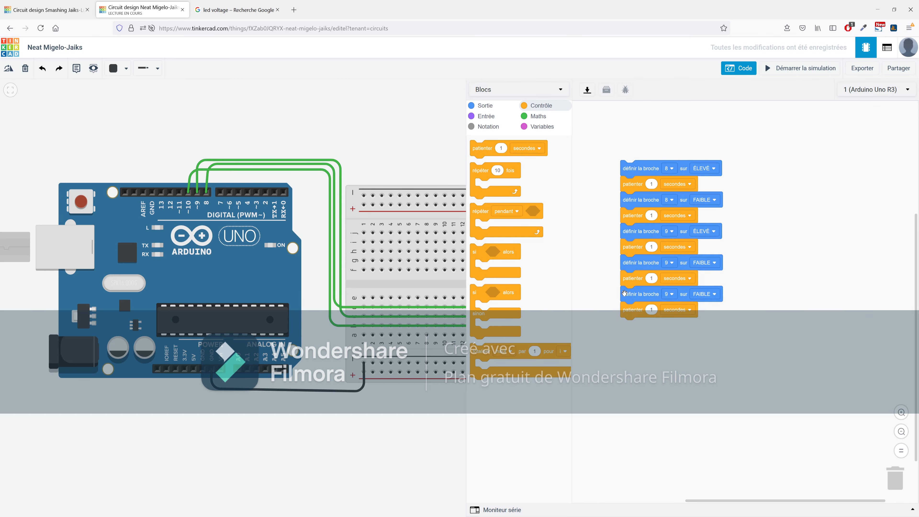
right_click(640, 304)
click(651, 307)
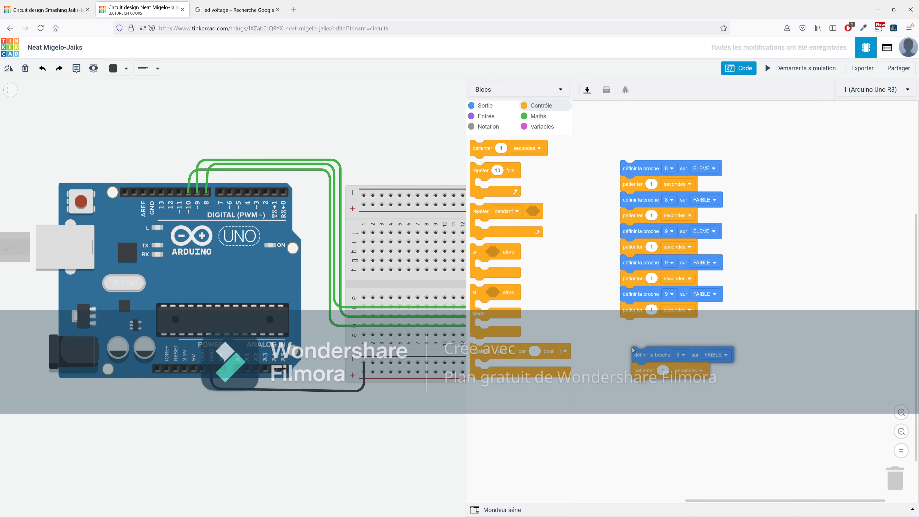
click(625, 323)
Set the last two output blocks to pin 10 and switch the first of them to ÉLEVÉ.
click(669, 294)
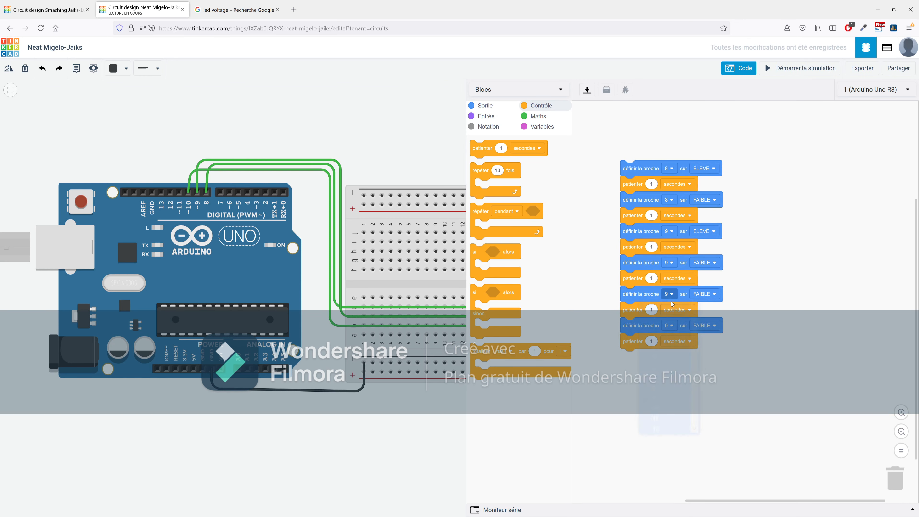
click(667, 417)
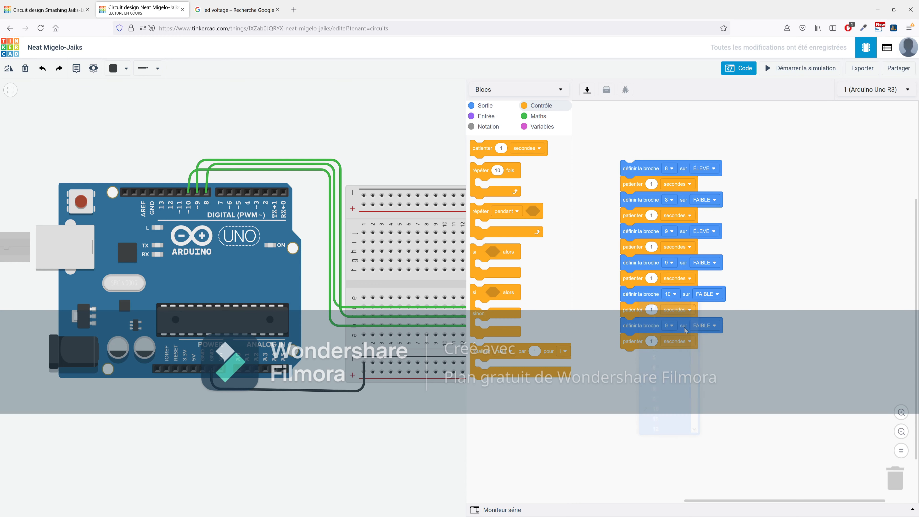
click(669, 325)
click(656, 448)
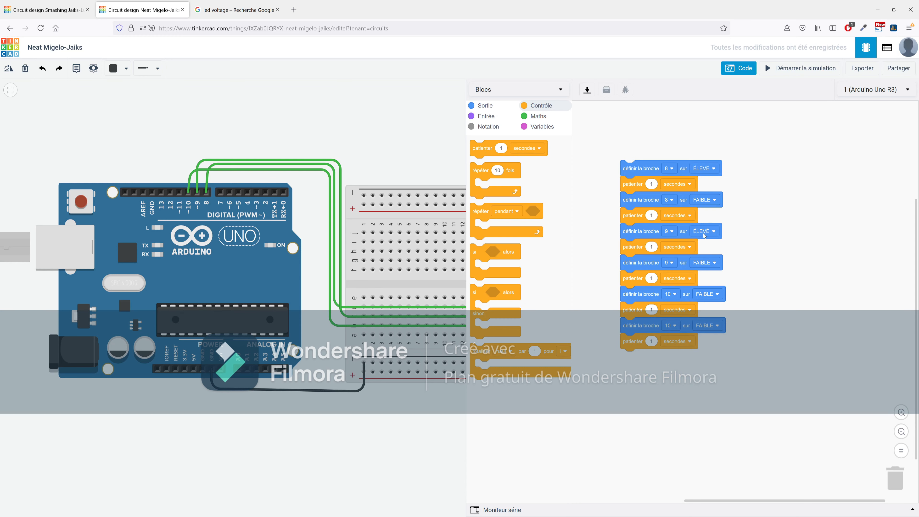
click(708, 294)
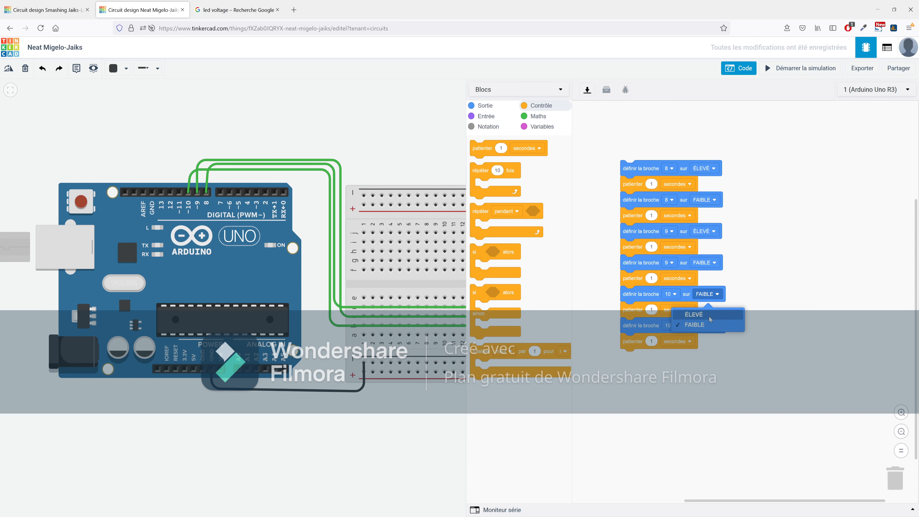
click(713, 311)
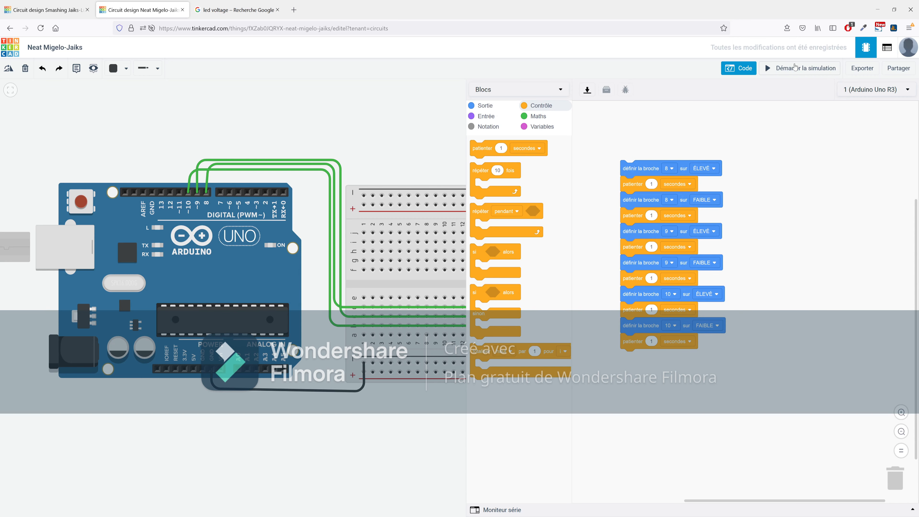
Close the code editor and run the simulation, comparing the three LEDs' blinking with the block program.
click(740, 67)
click(801, 68)
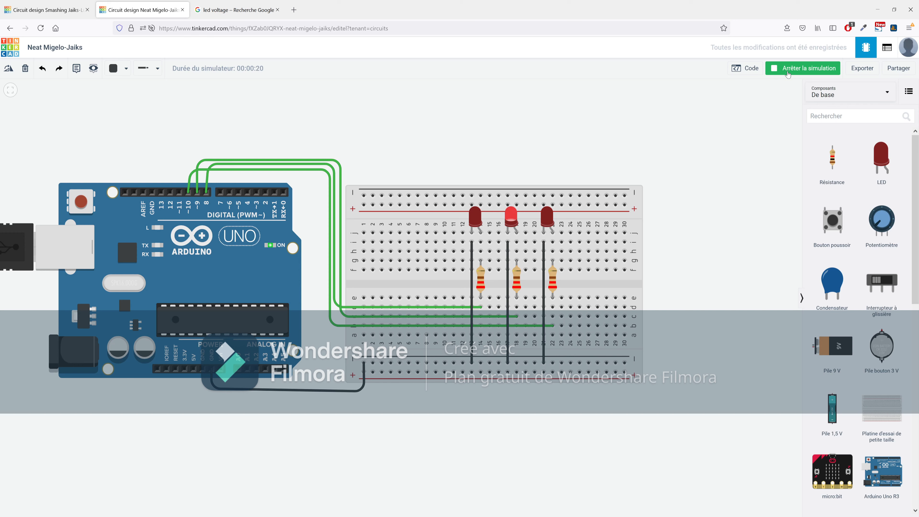
click(743, 71)
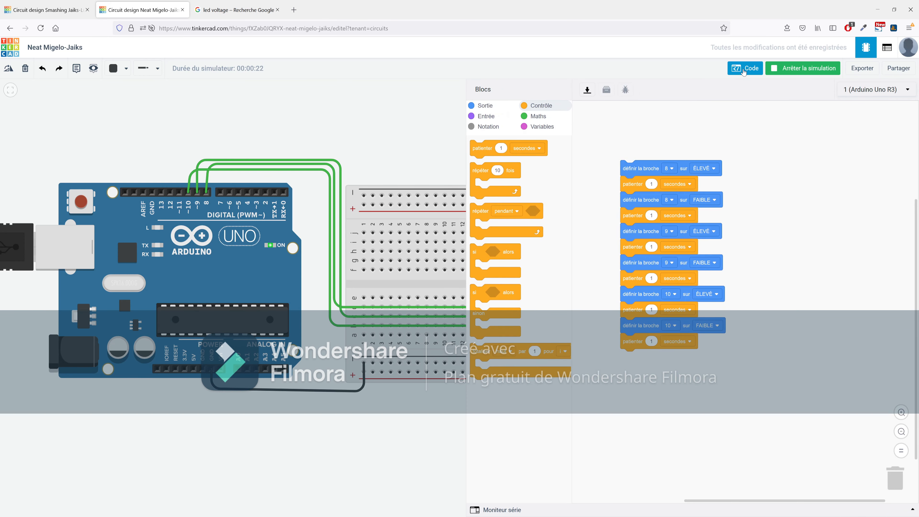
click(748, 71)
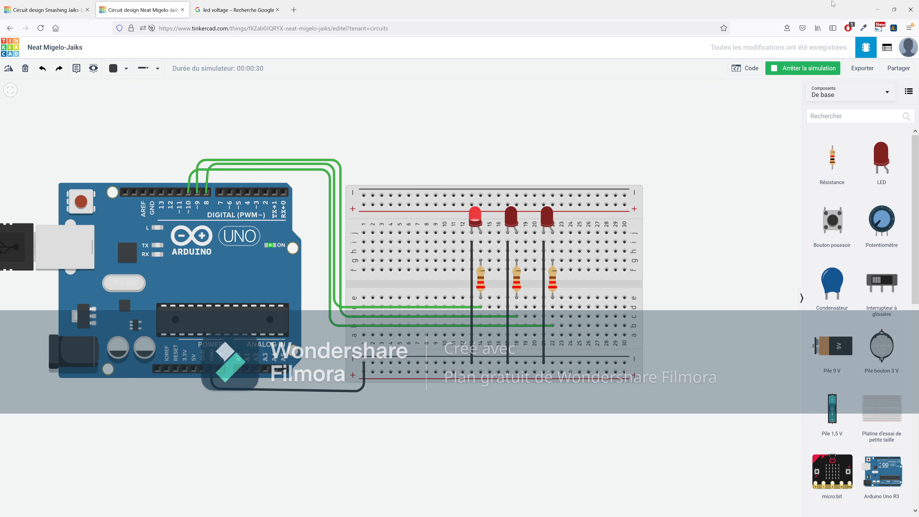
click(746, 71)
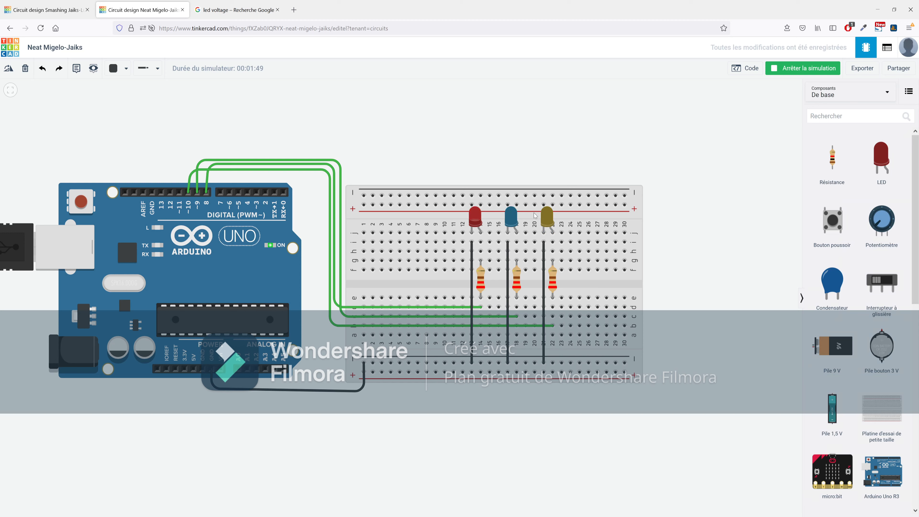
click(746, 68)
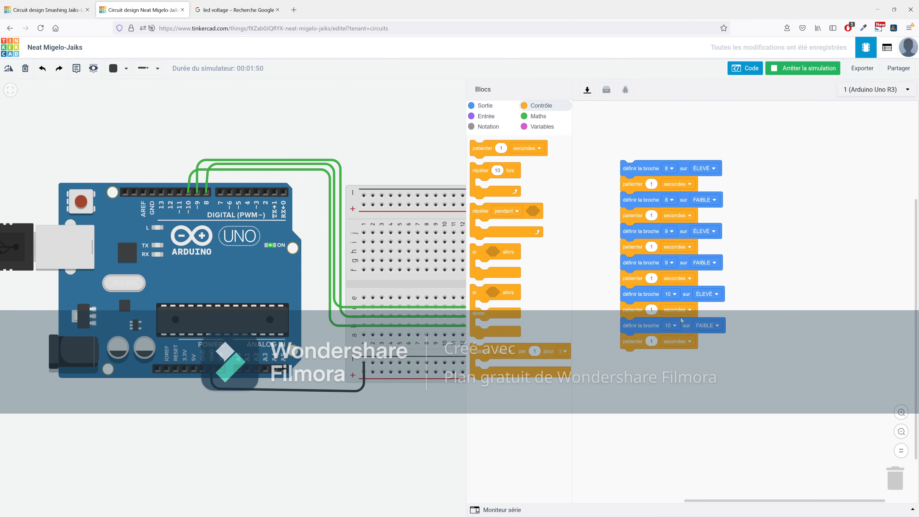
click(748, 68)
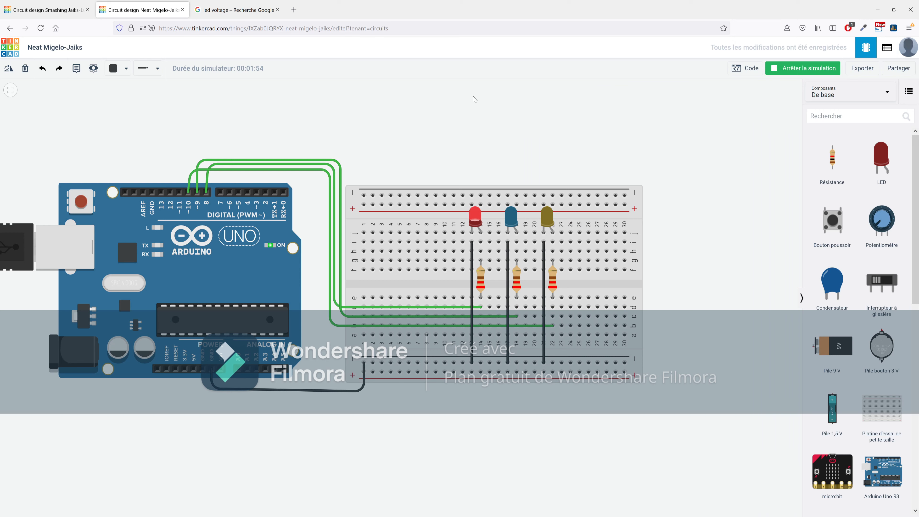